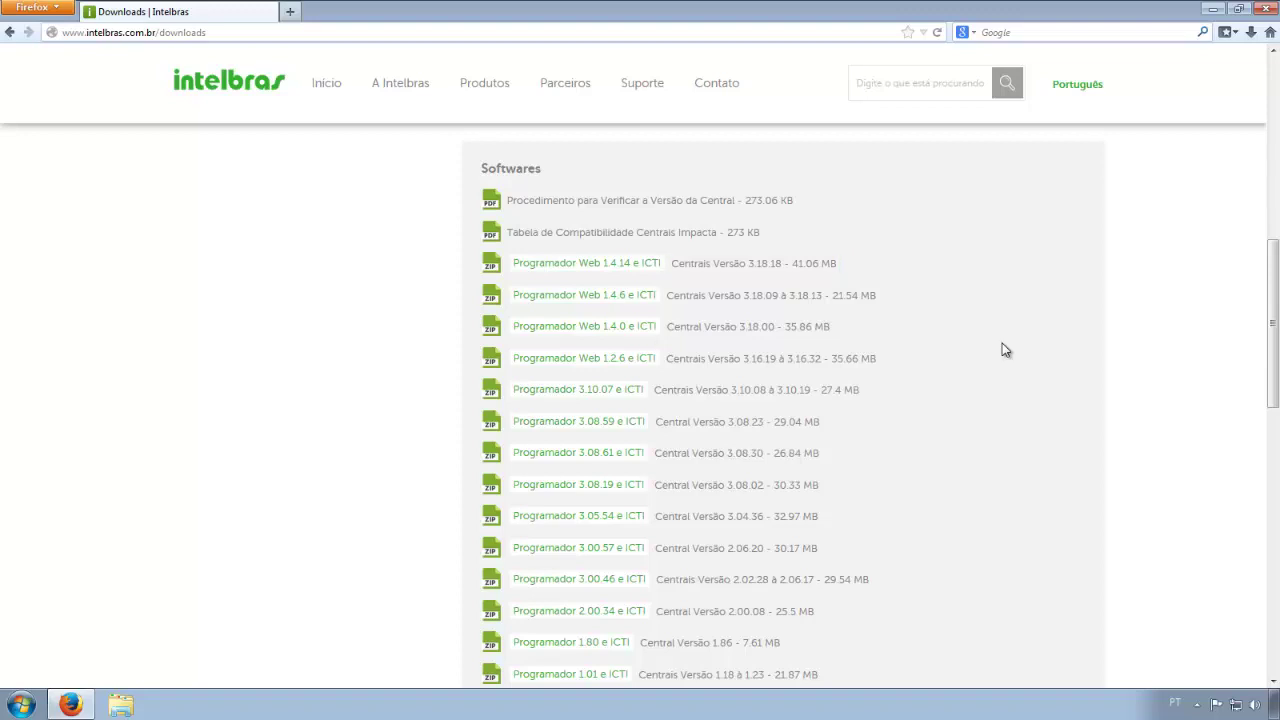
- Look through the software, driver, firmware and manual downloads on the Intelbras page, and minimize the browser
scroll(1005, 349, "down", 1)
scroll(1005, 349, "down", 5)
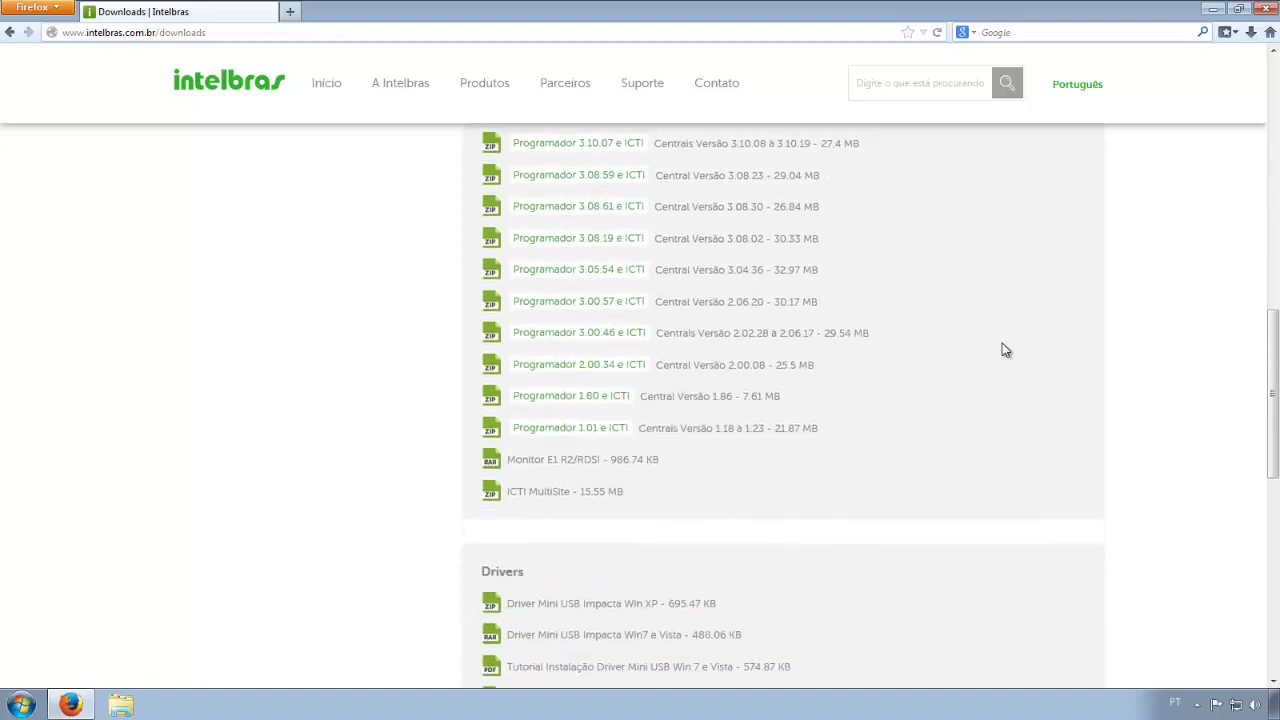
scroll(1005, 349, "down", 3)
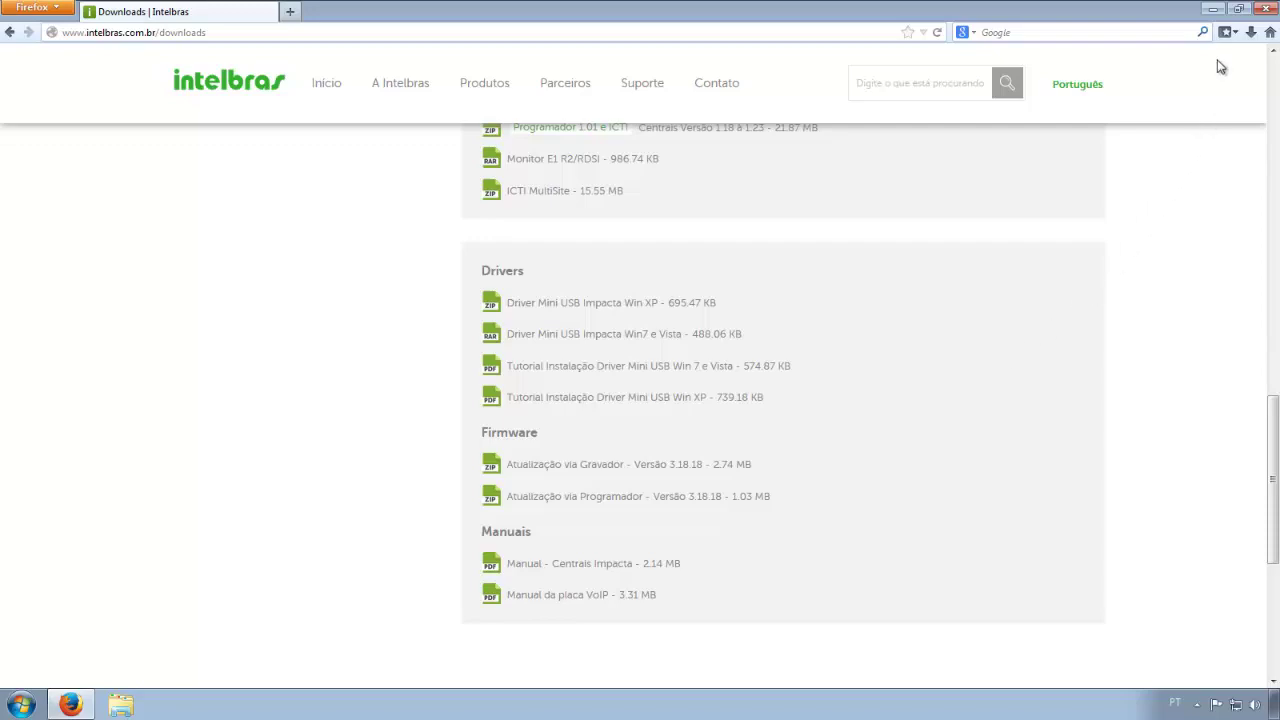
left_click(1212, 12)
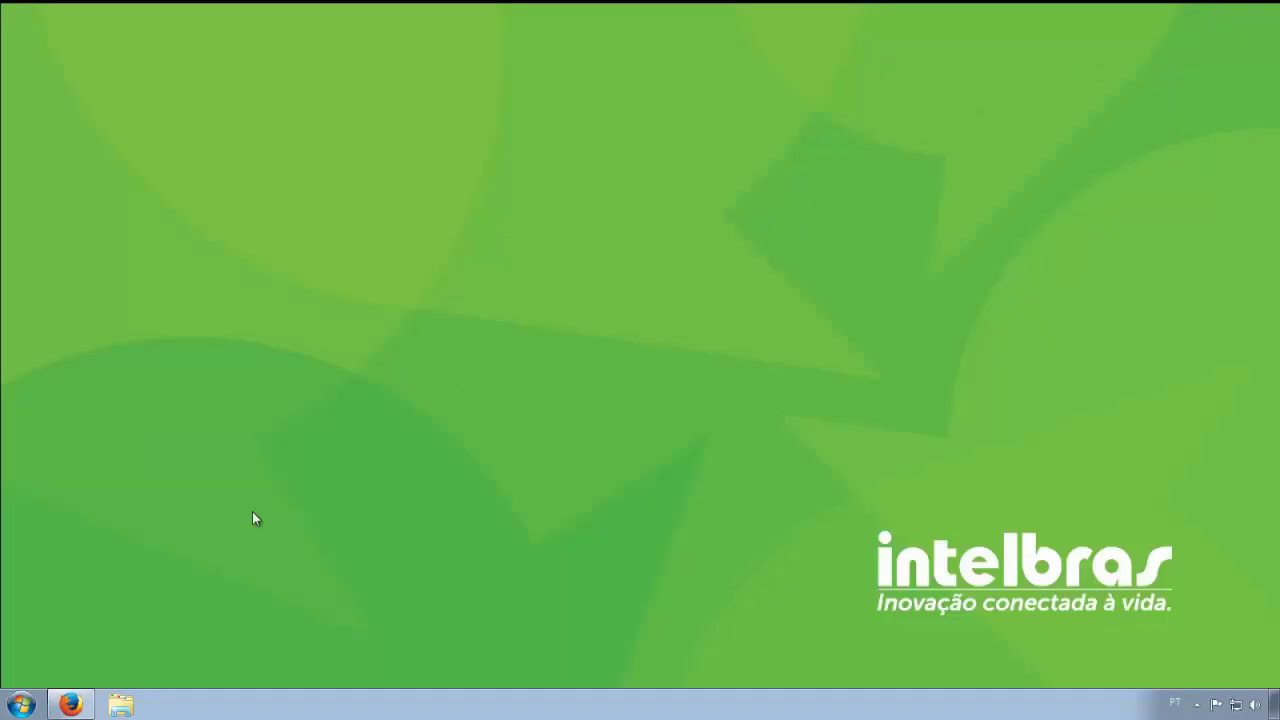
- In Windows Explorer, extract driver_mini_usb_impacta_win_7.rar directly into the Downloads folder
left_click(121, 705)
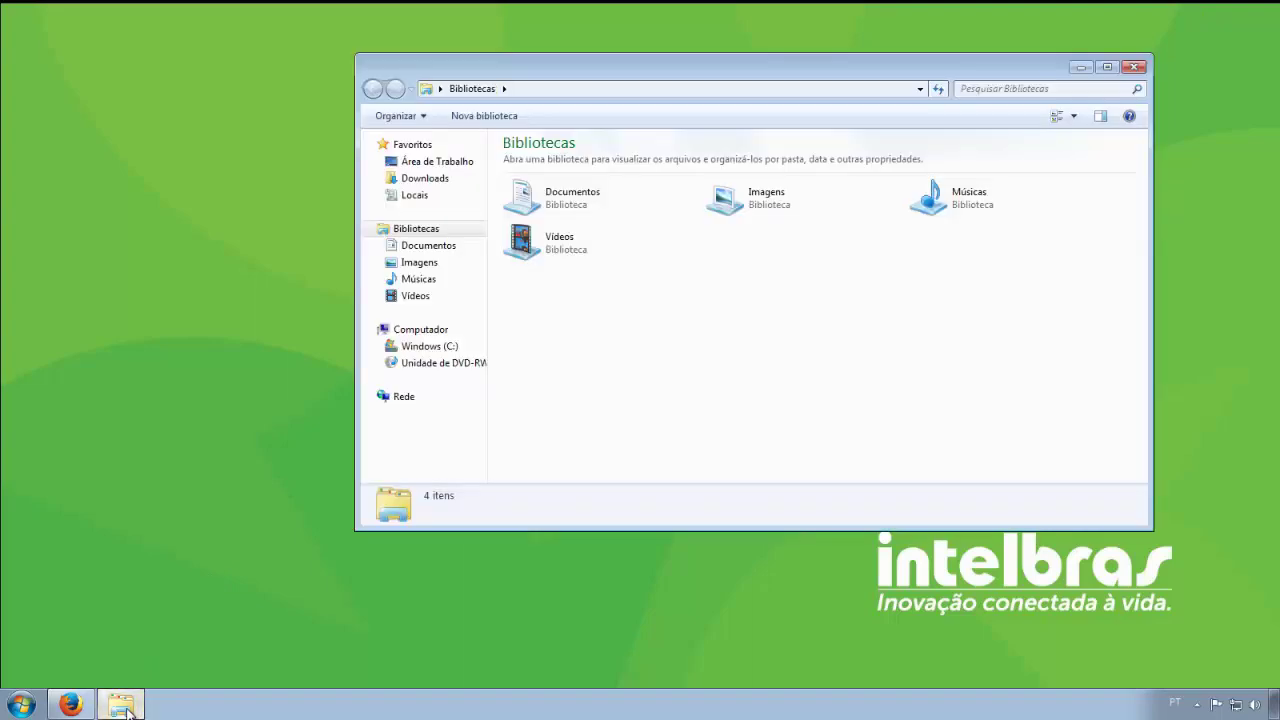
left_click(425, 180)
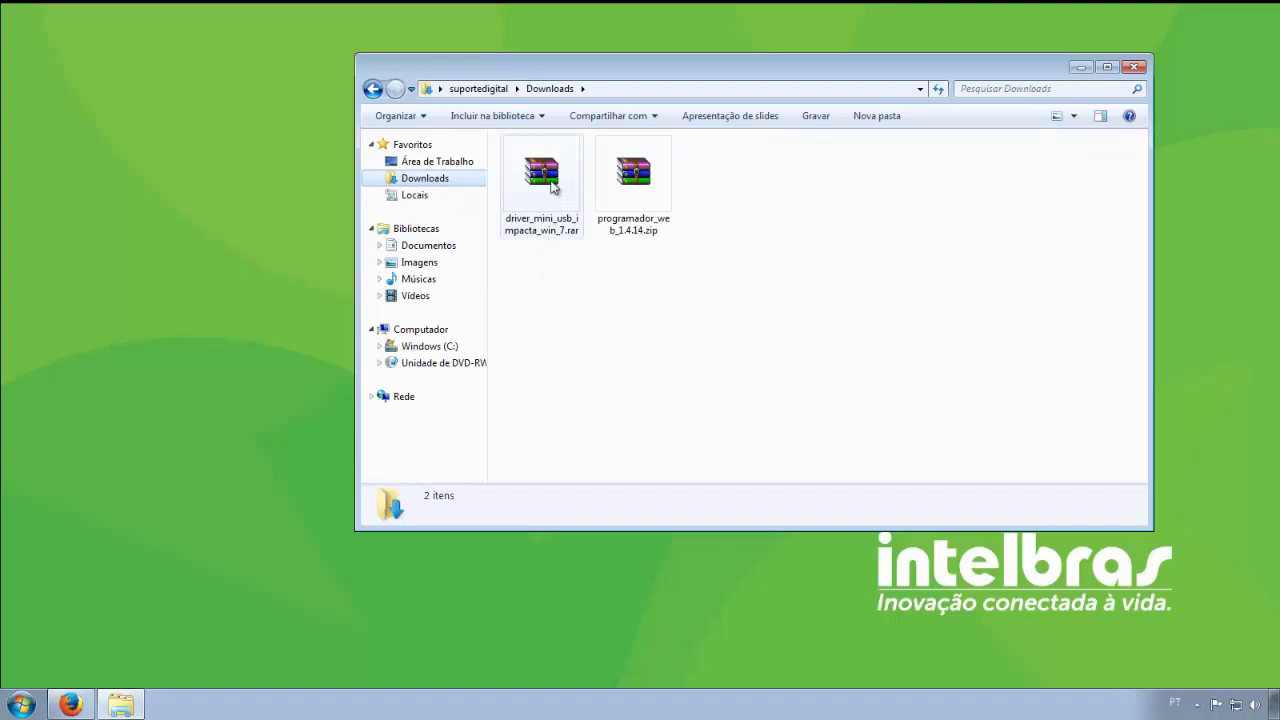
right_click(552, 184)
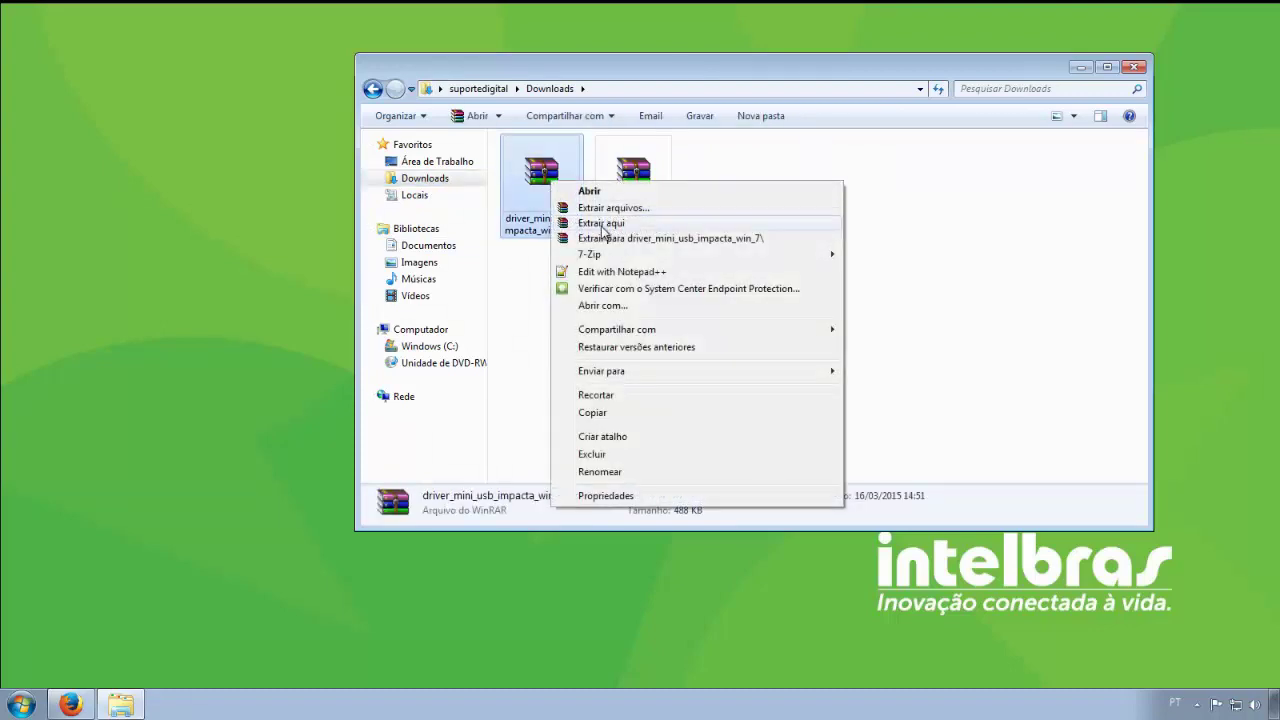
left_click(603, 224)
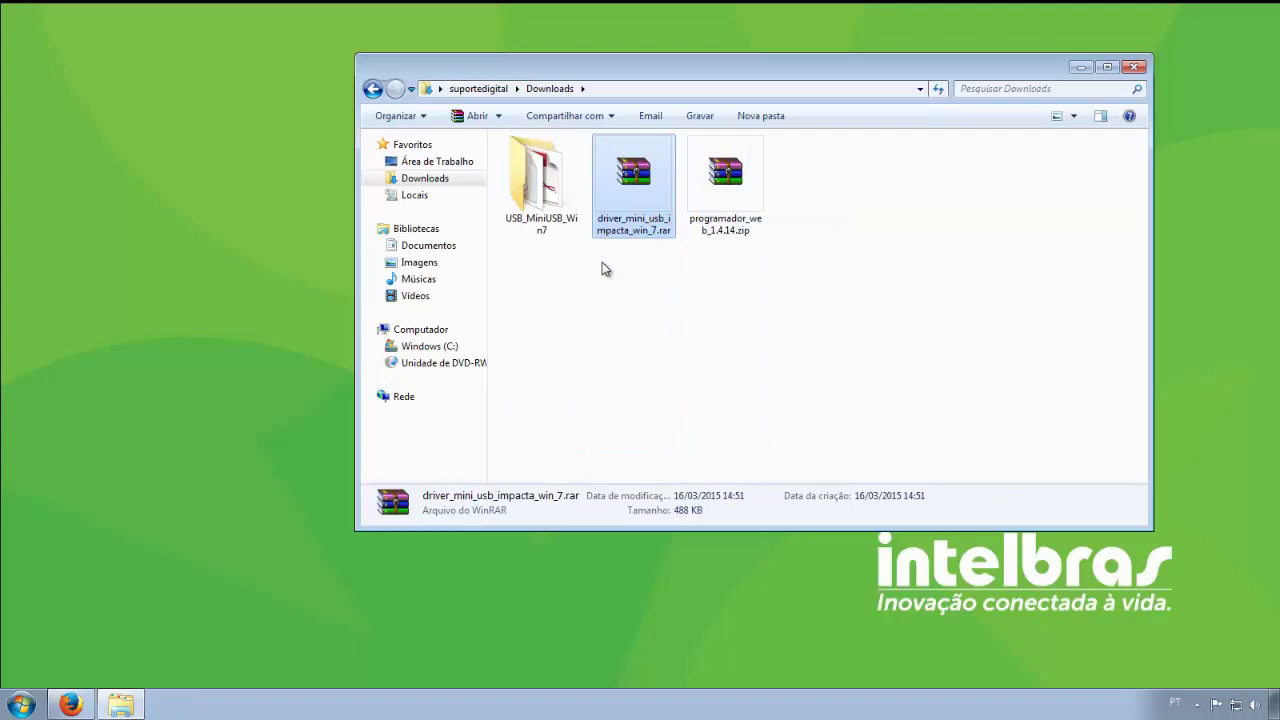
- Check the contents of the extracted USB_MiniUSB_Win7 folder, return to Downloads and minimize the window
double_click(545, 198)
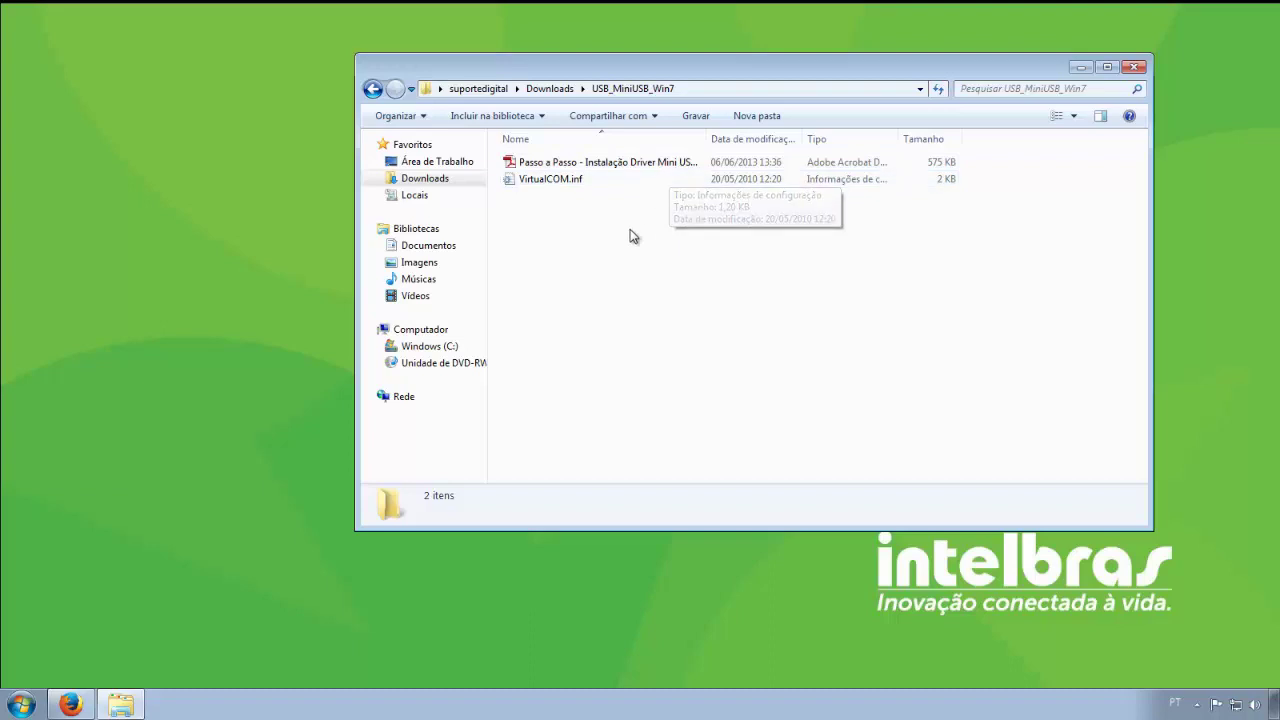
left_click(372, 88)
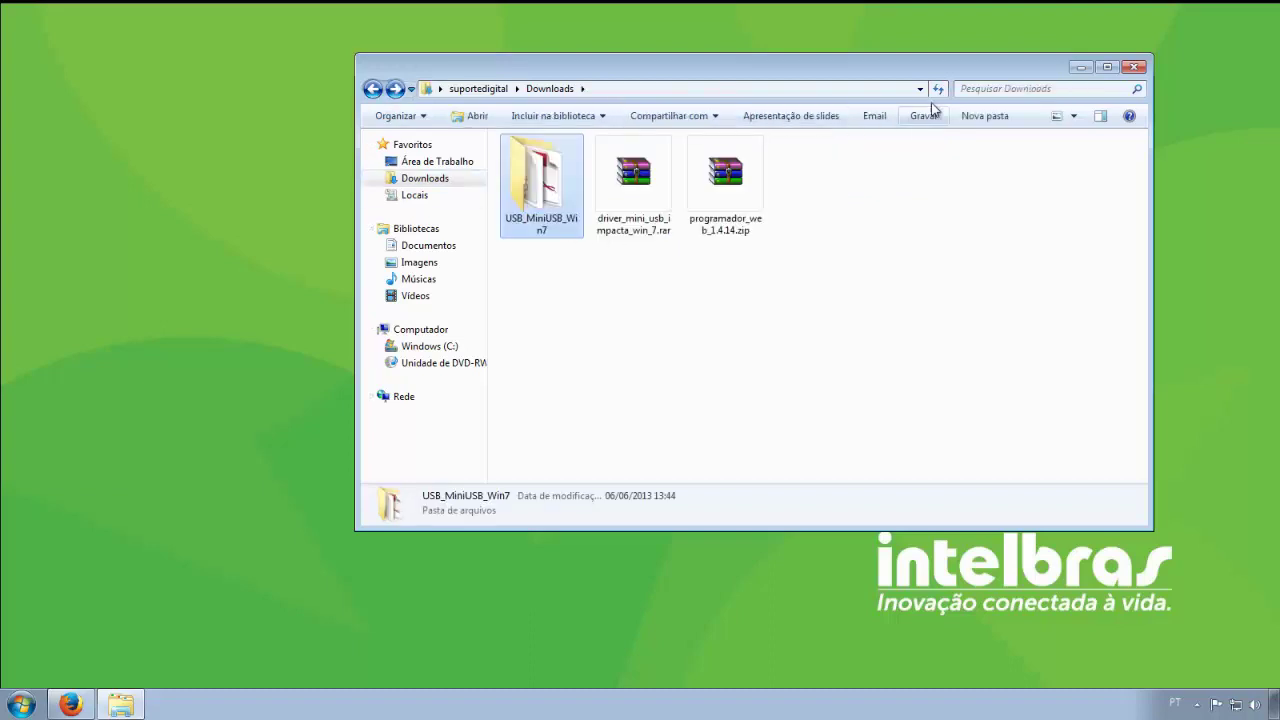
left_click(1080, 67)
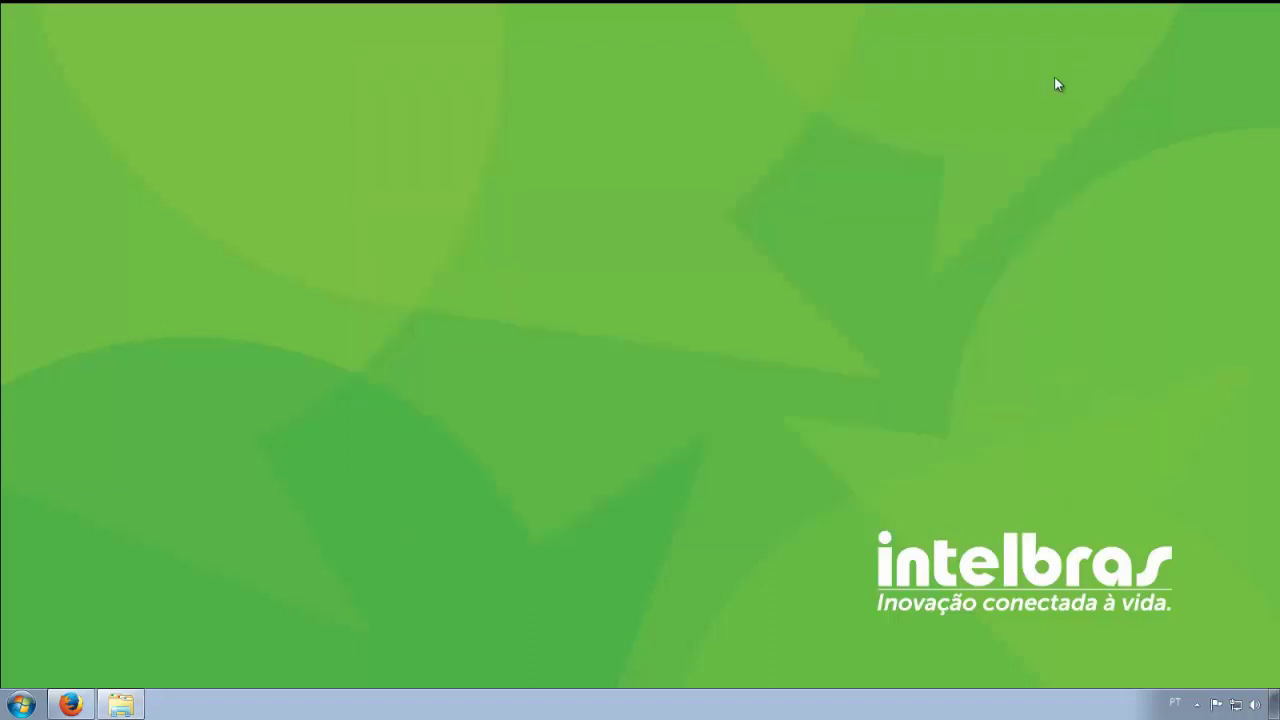
- Search Windows for "gerenciador" and open Gerenciador de Dispositivos
left_click(21, 704)
type("gerenci")
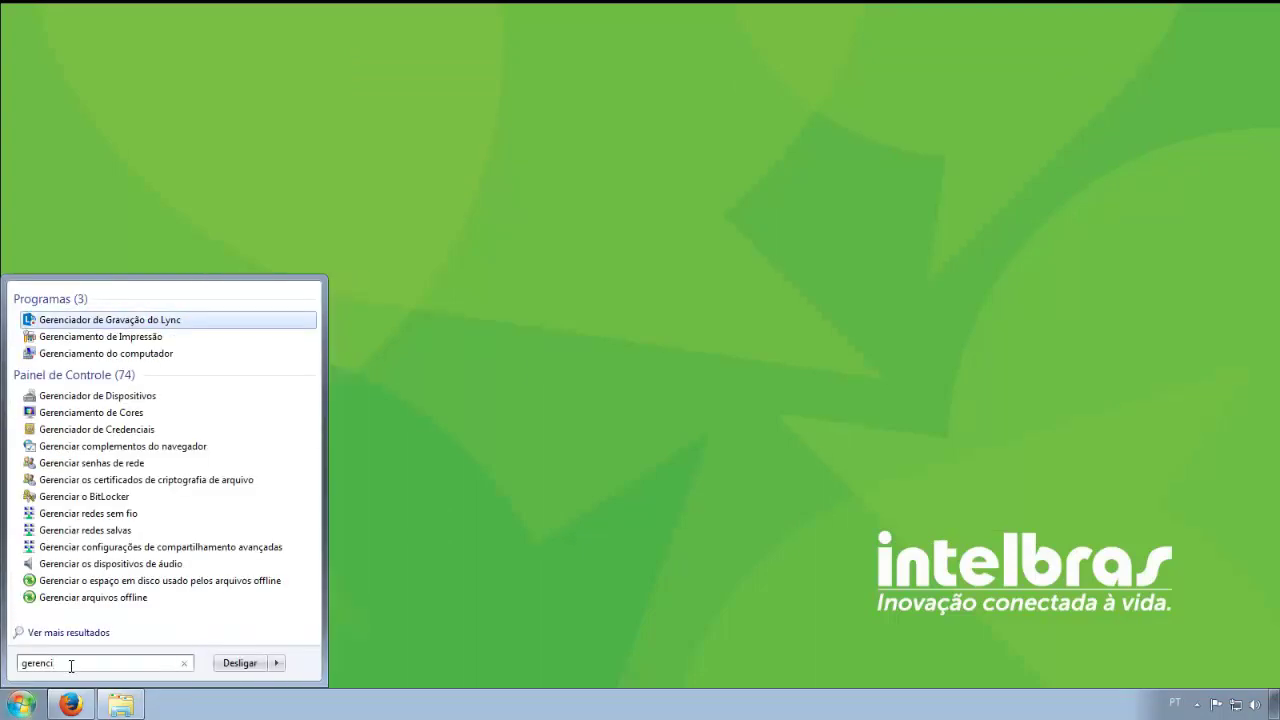
type("ador")
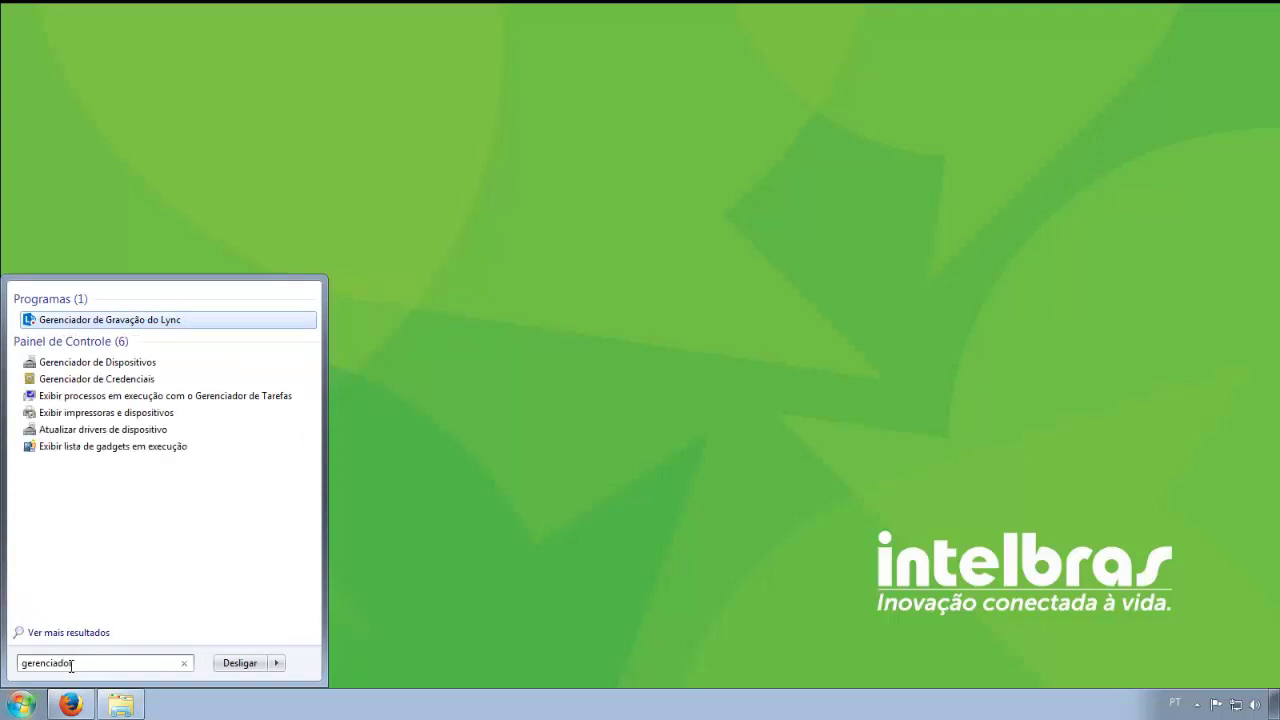
left_click(133, 362)
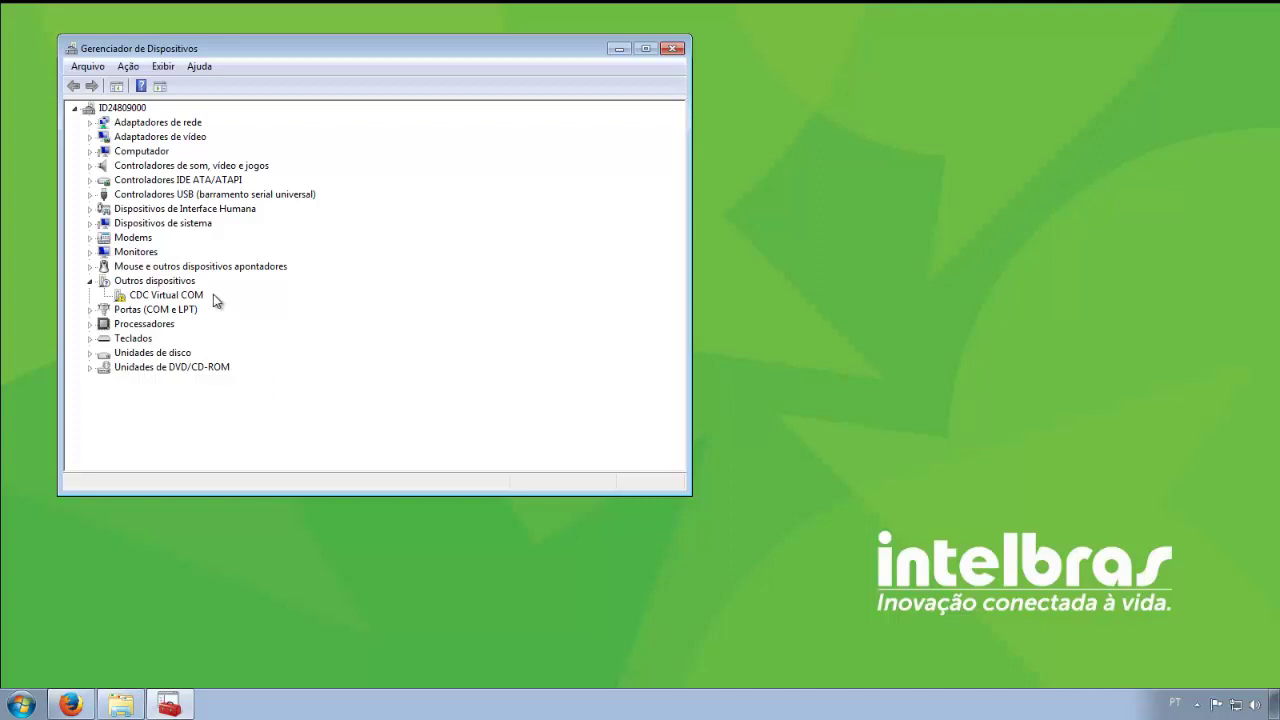
- Start a manual driver update for CDC Virtual COM and select the USB_MiniUSB_Win7 folder in Downloads as the driver location
right_click(187, 300)
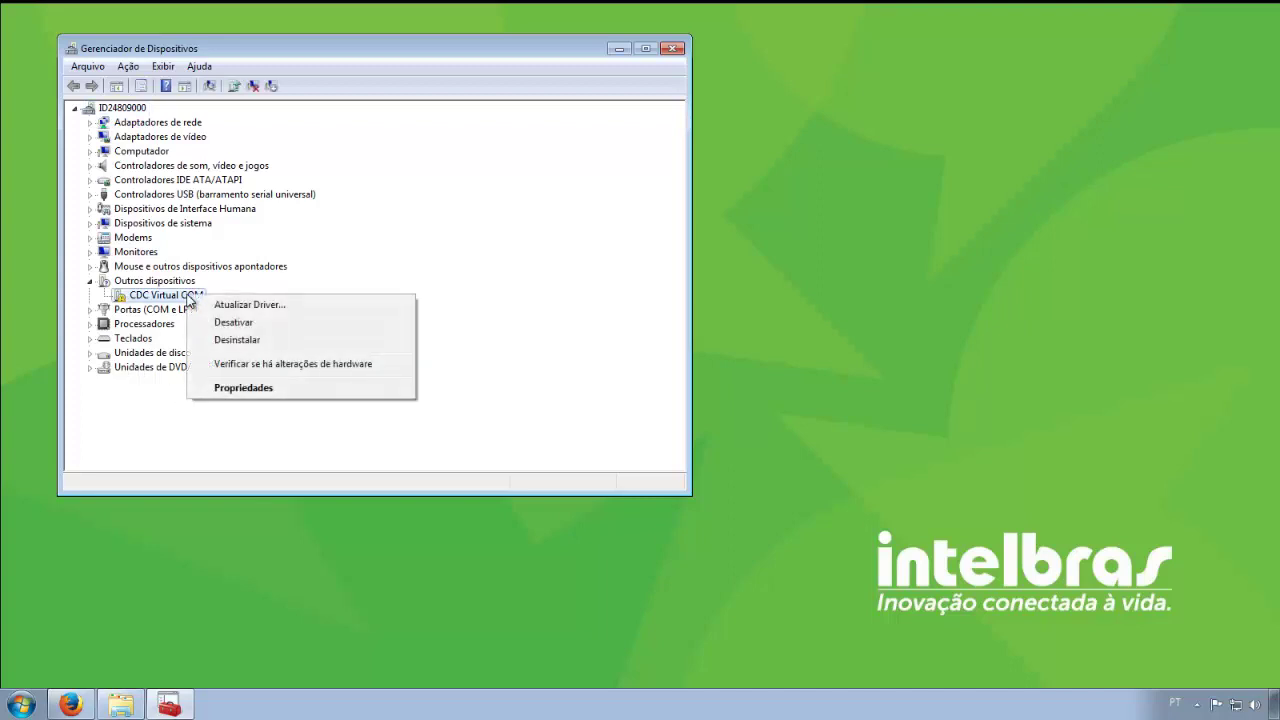
left_click(316, 304)
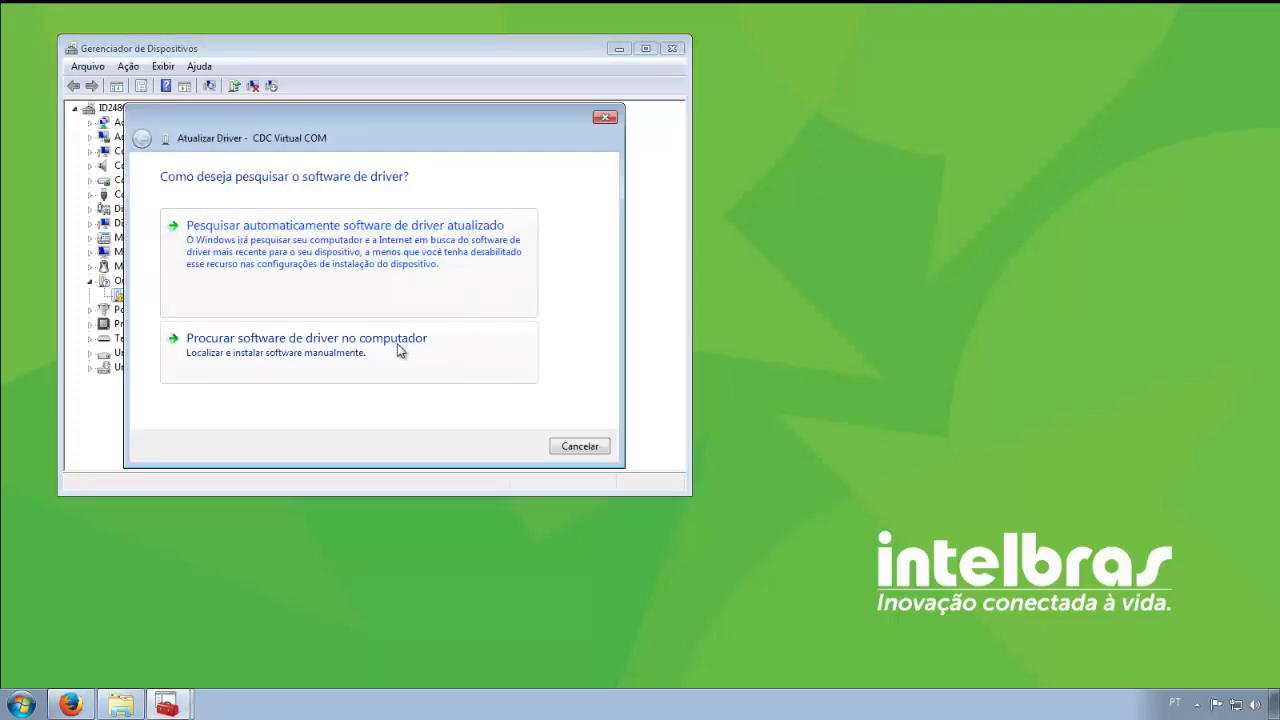
left_click(399, 351)
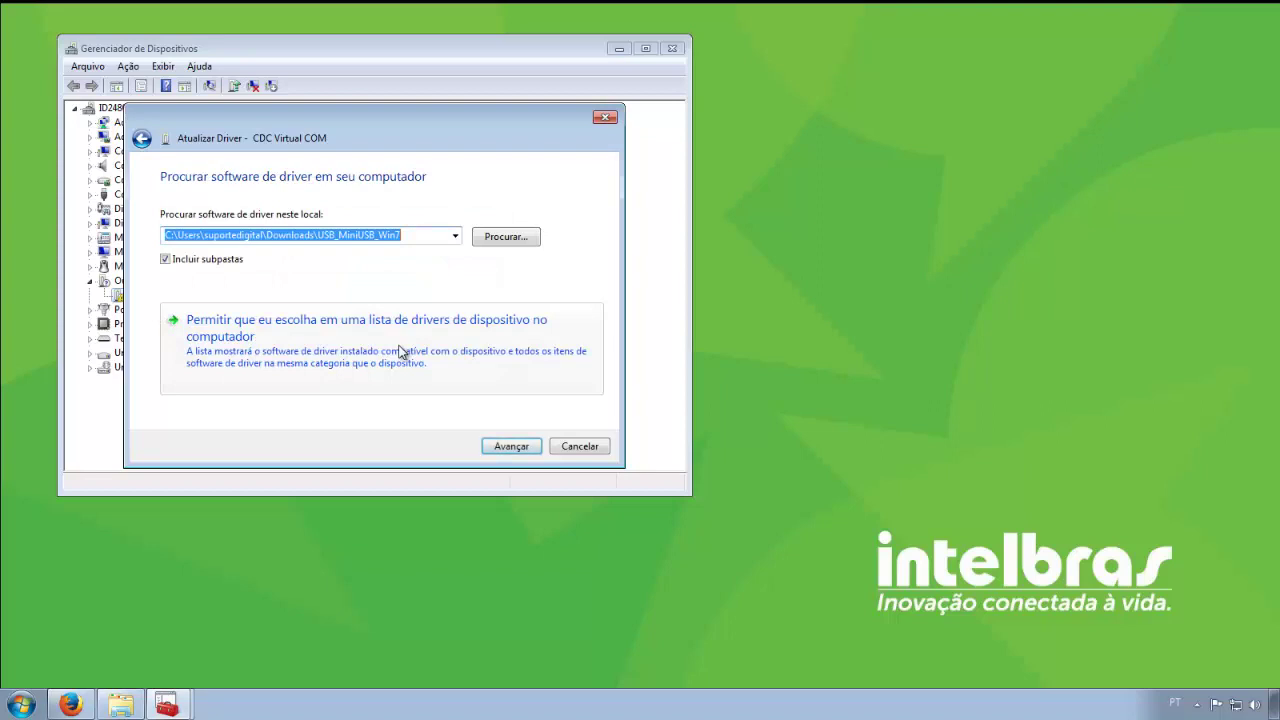
left_click(517, 240)
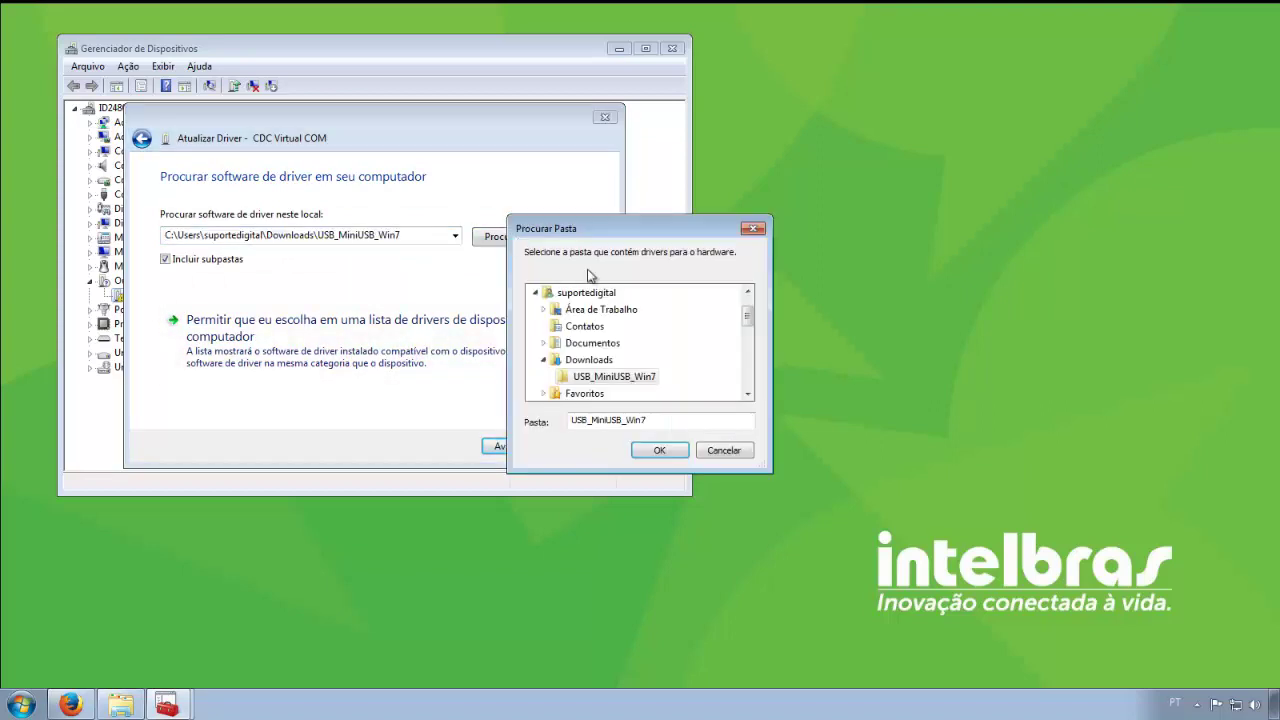
left_click_drag(748, 313, 748, 323)
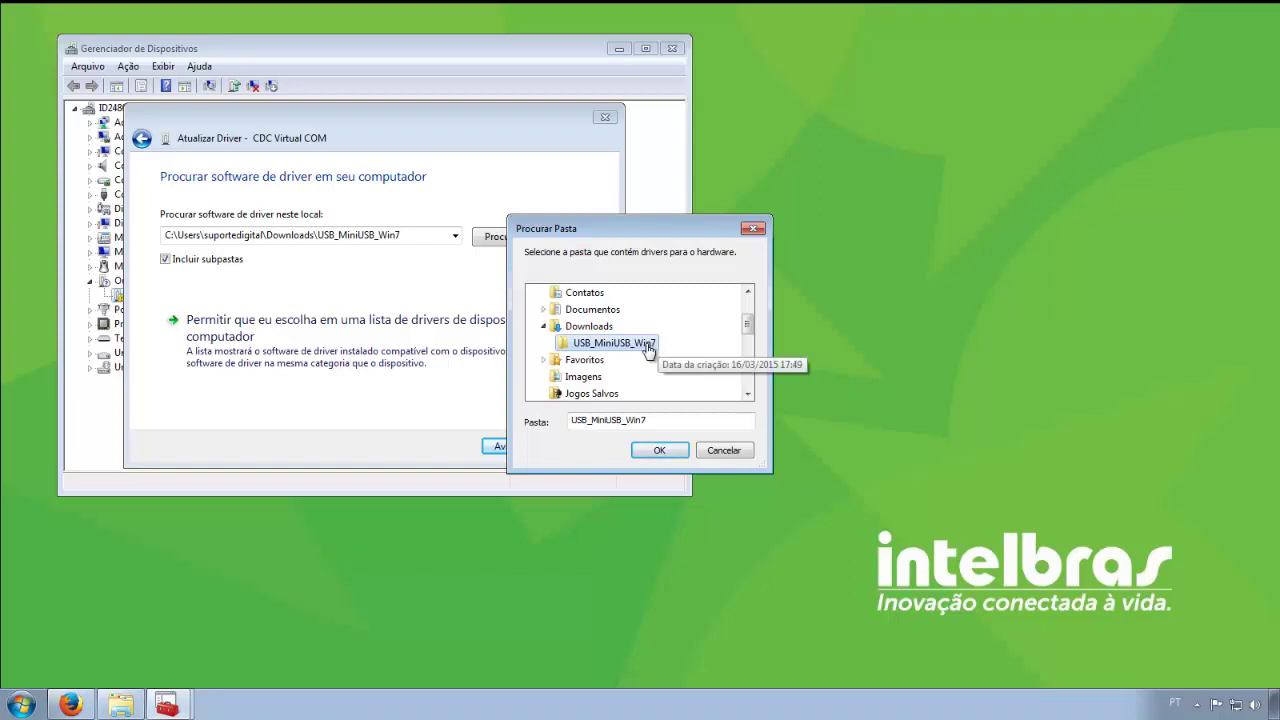
left_click(660, 451)
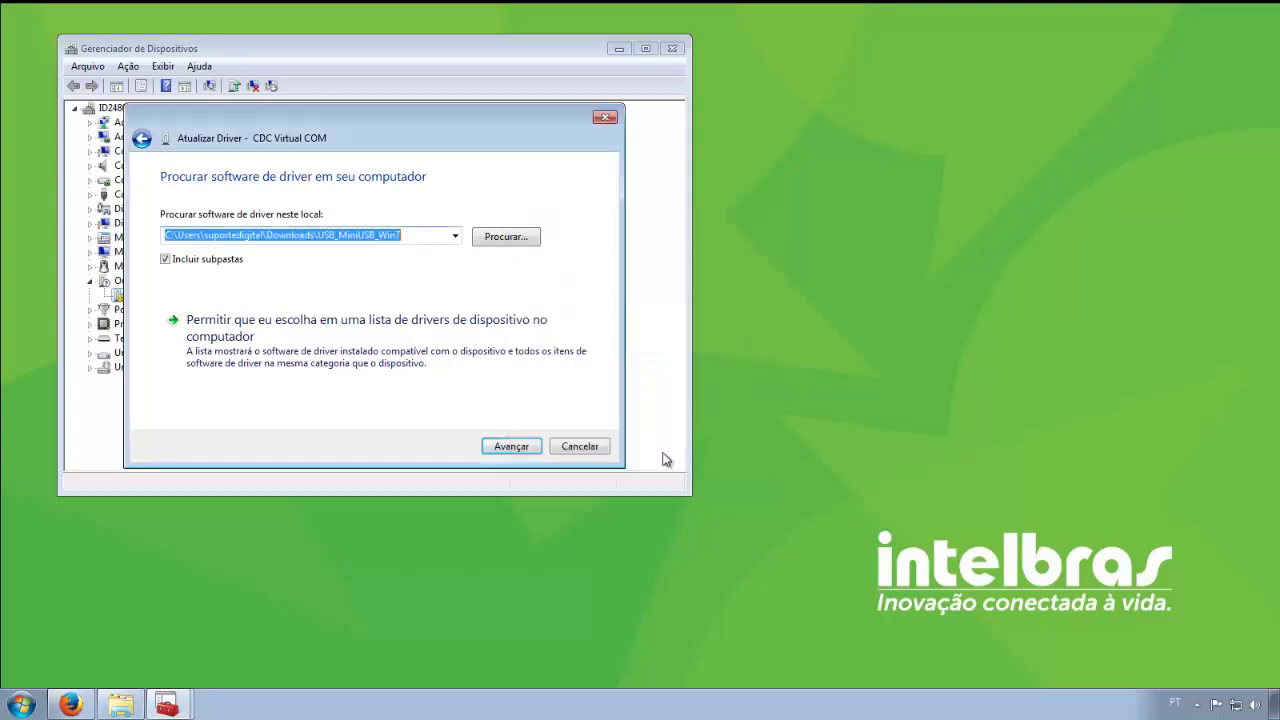
- Install the CDC Virtual COM driver from the selected folder, and close the update wizard and the device manager
left_click(511, 447)
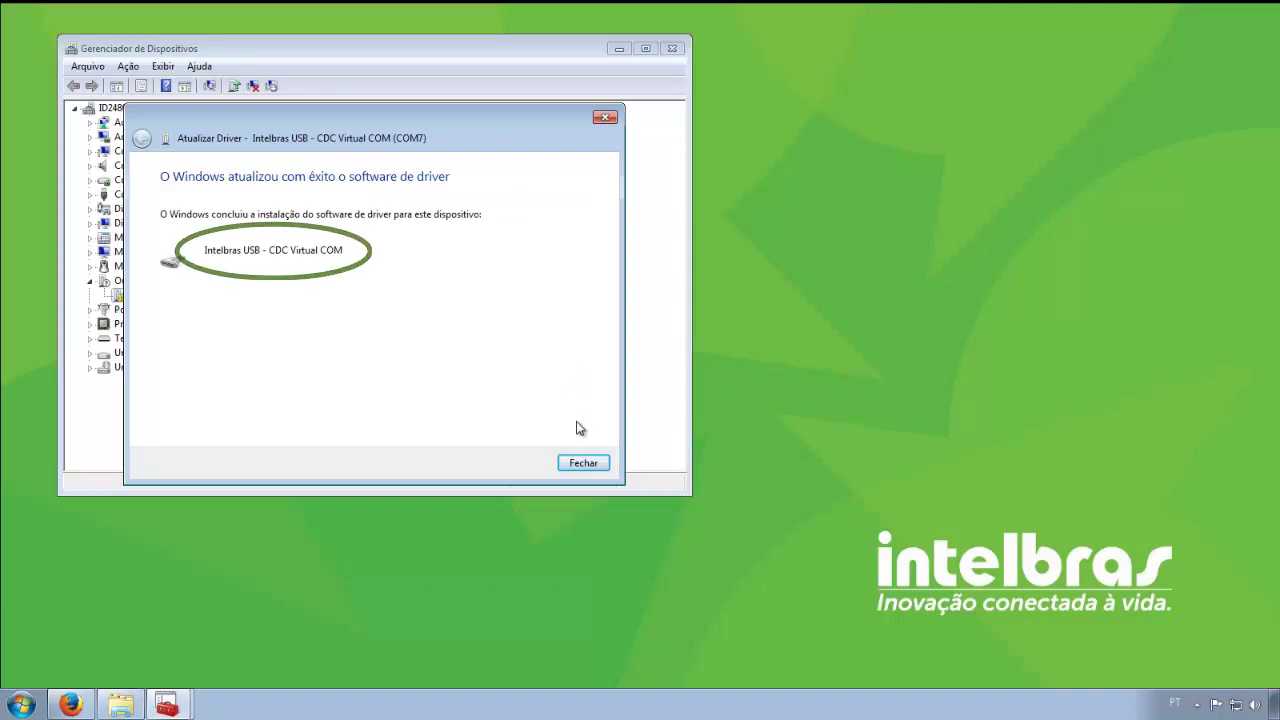
left_click(582, 465)
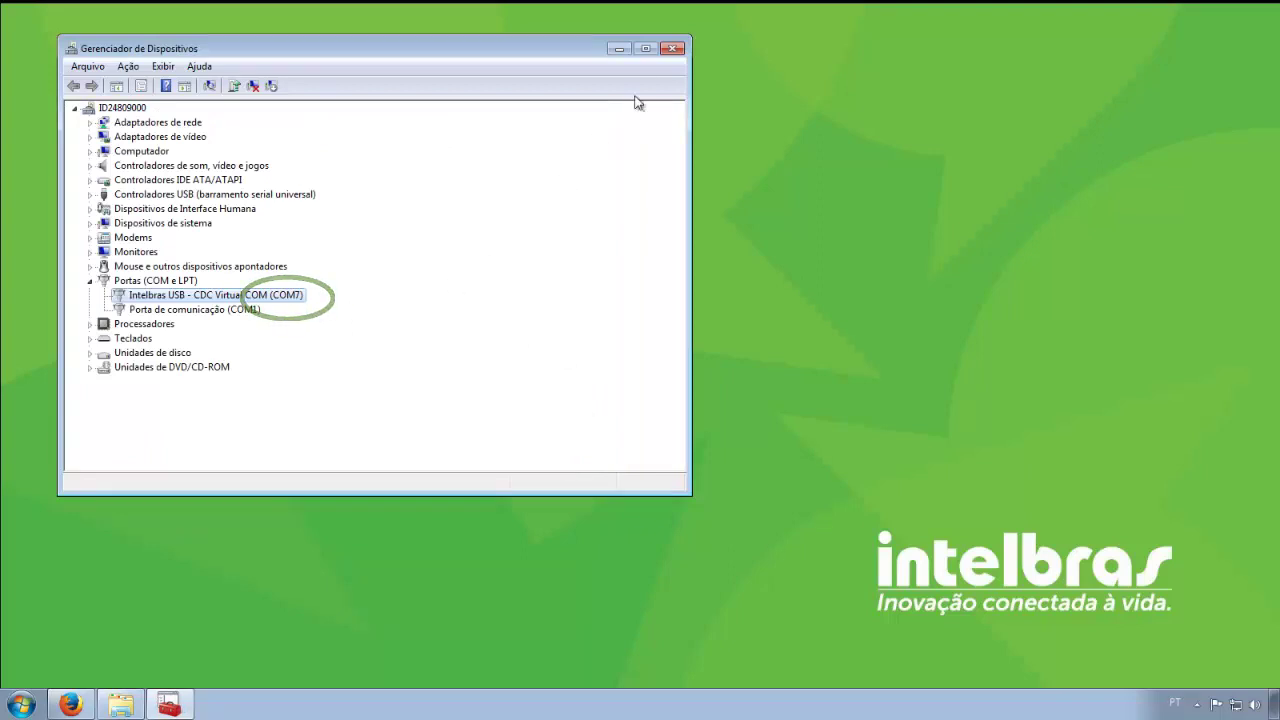
left_click(673, 49)
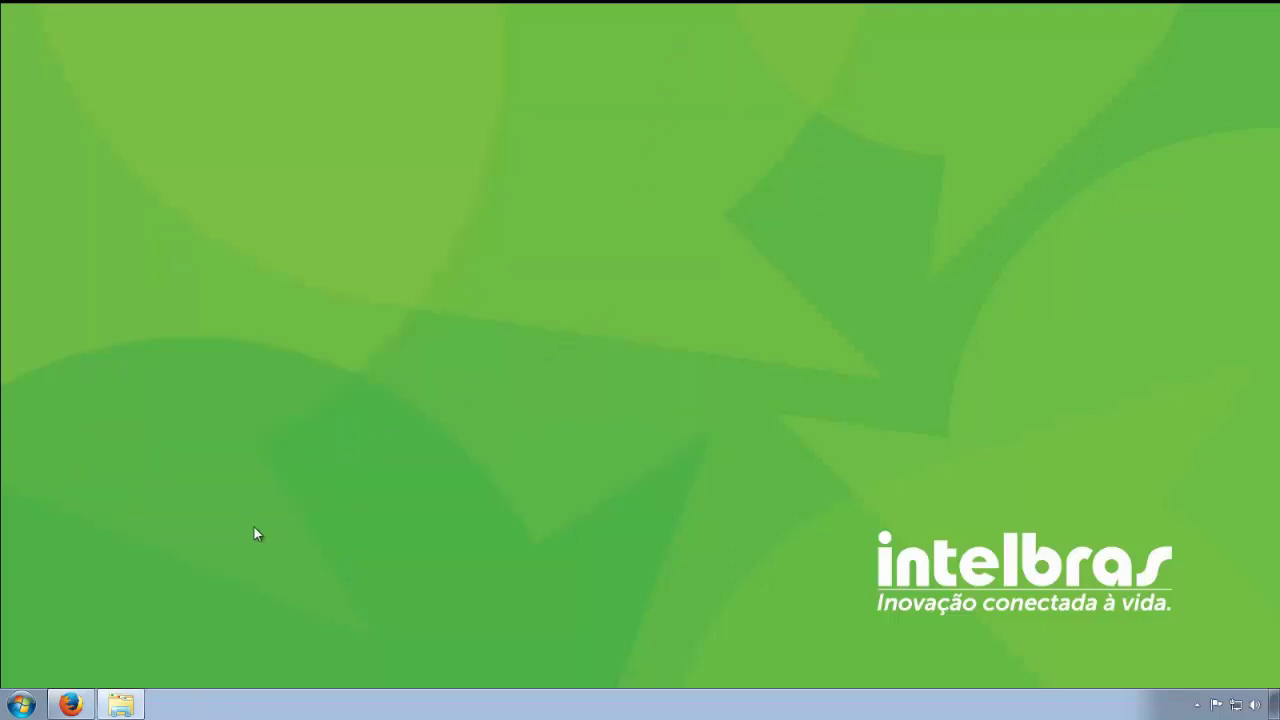
- Extract programador_web_1.4.14.zip directly into the Downloads folder and open the extracted Programador_WEB_1.4.14 folder
left_click(128, 707)
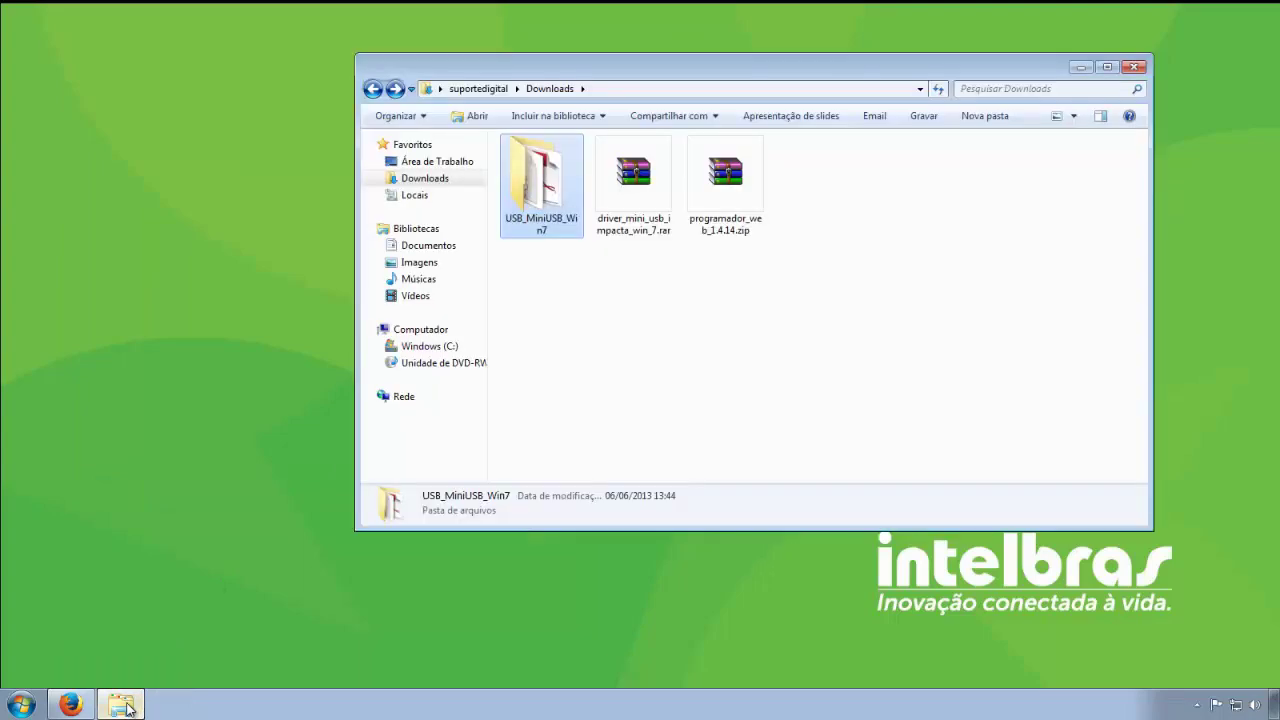
right_click(757, 195)
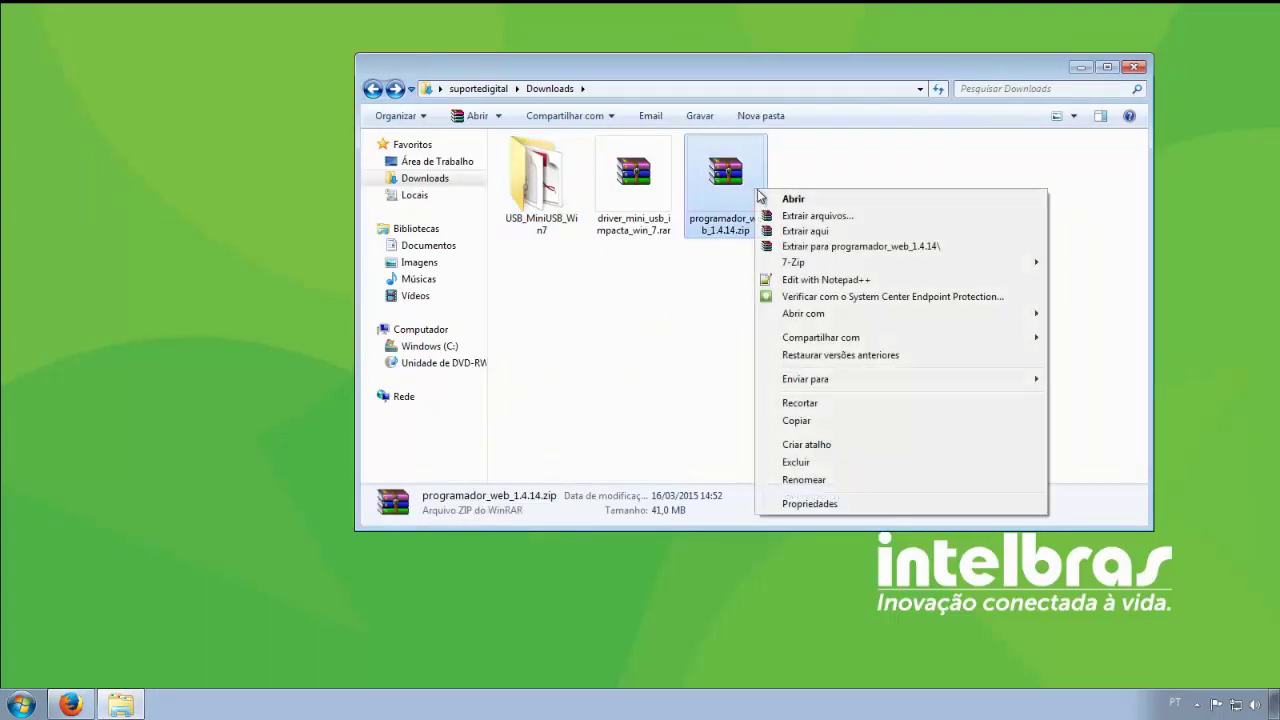
left_click(797, 234)
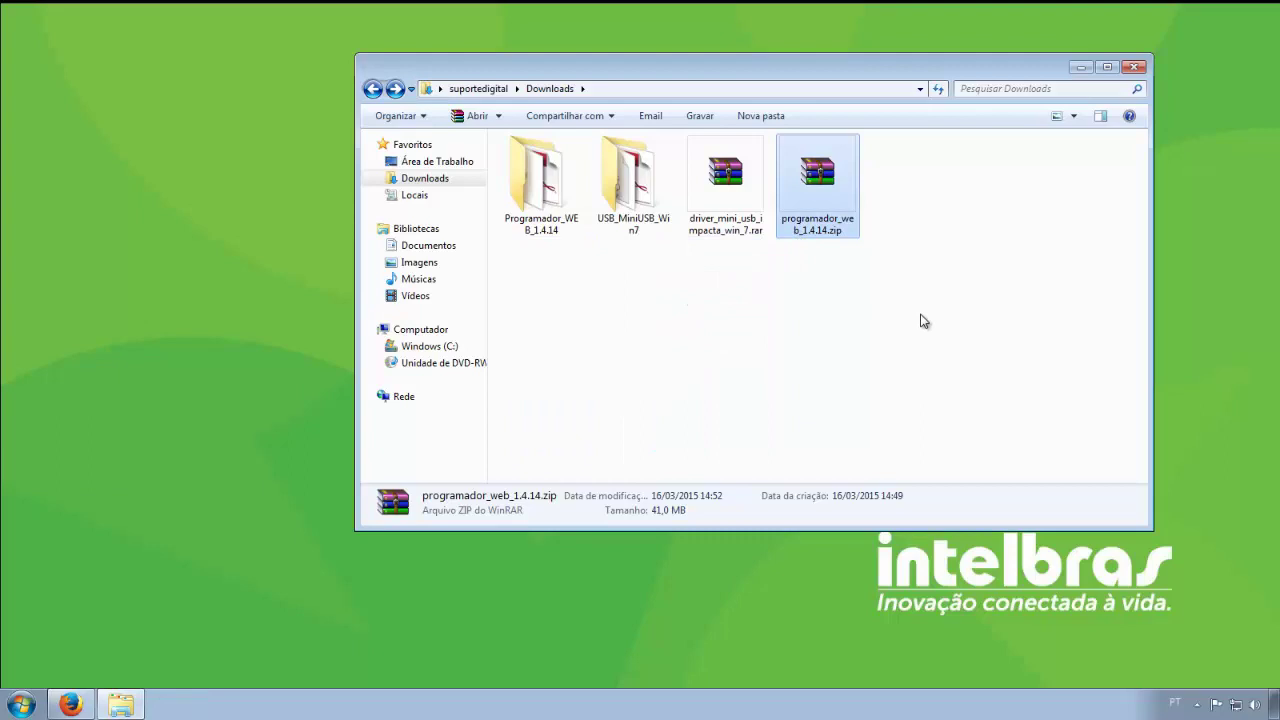
double_click(547, 187)
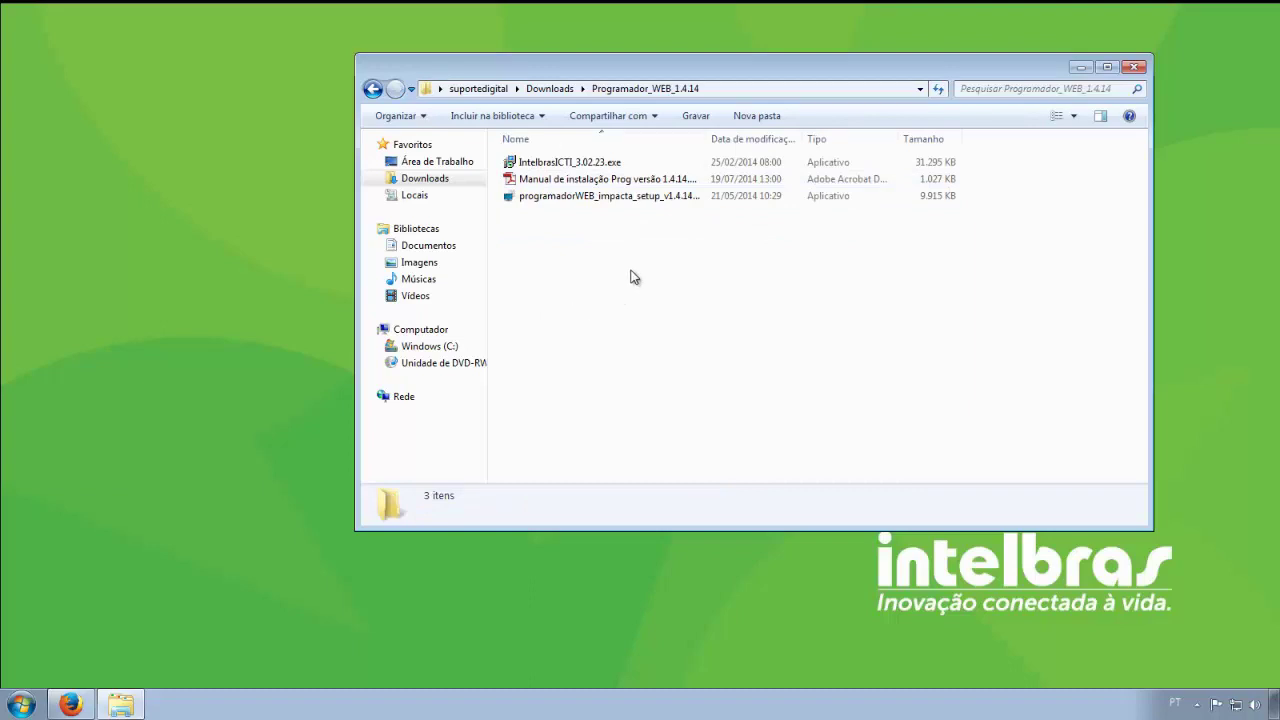
- Launch the IntelbrasICTI_3.02.23.exe installer in Português (Brasil) and accept the license agreement
double_click(596, 167)
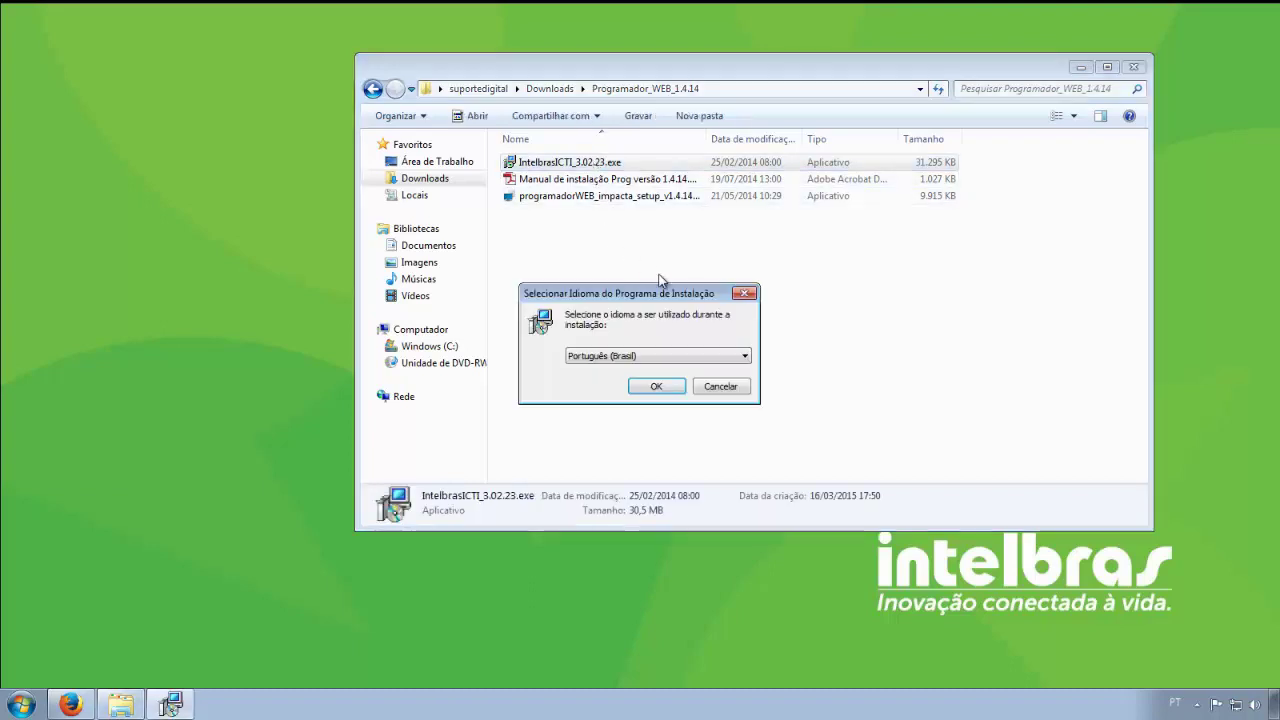
left_click(673, 389)
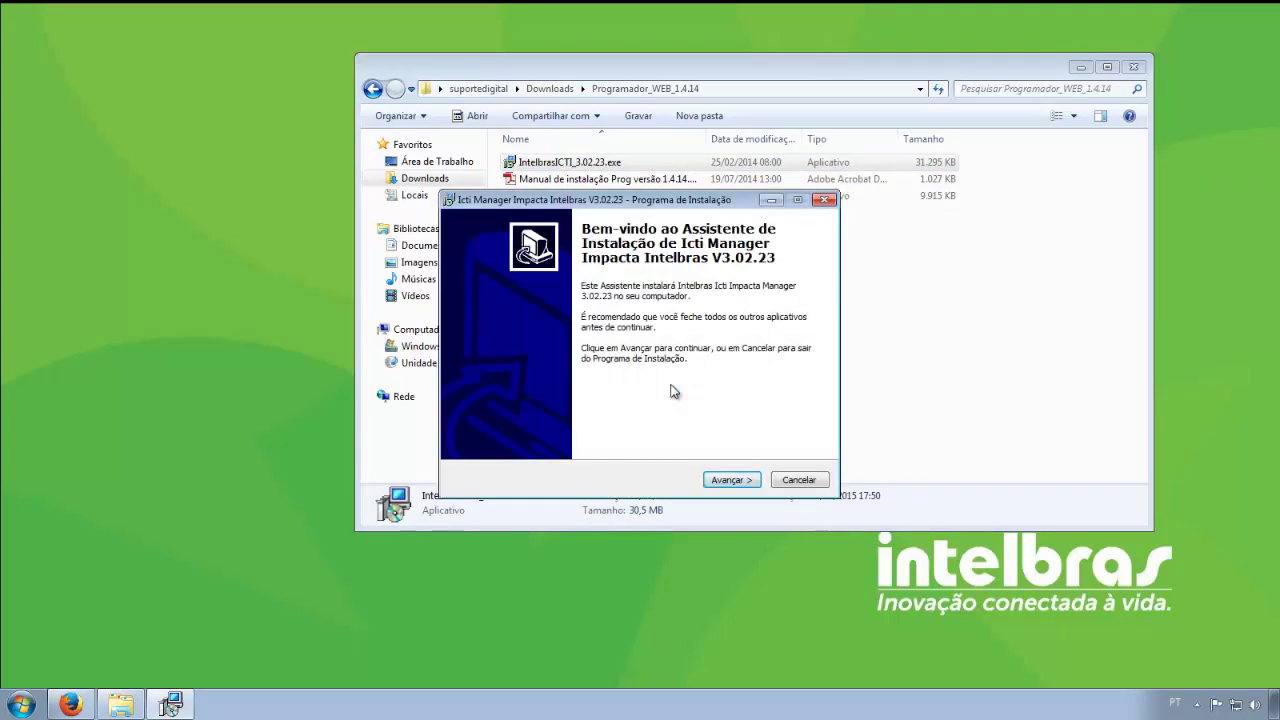
left_click(728, 480)
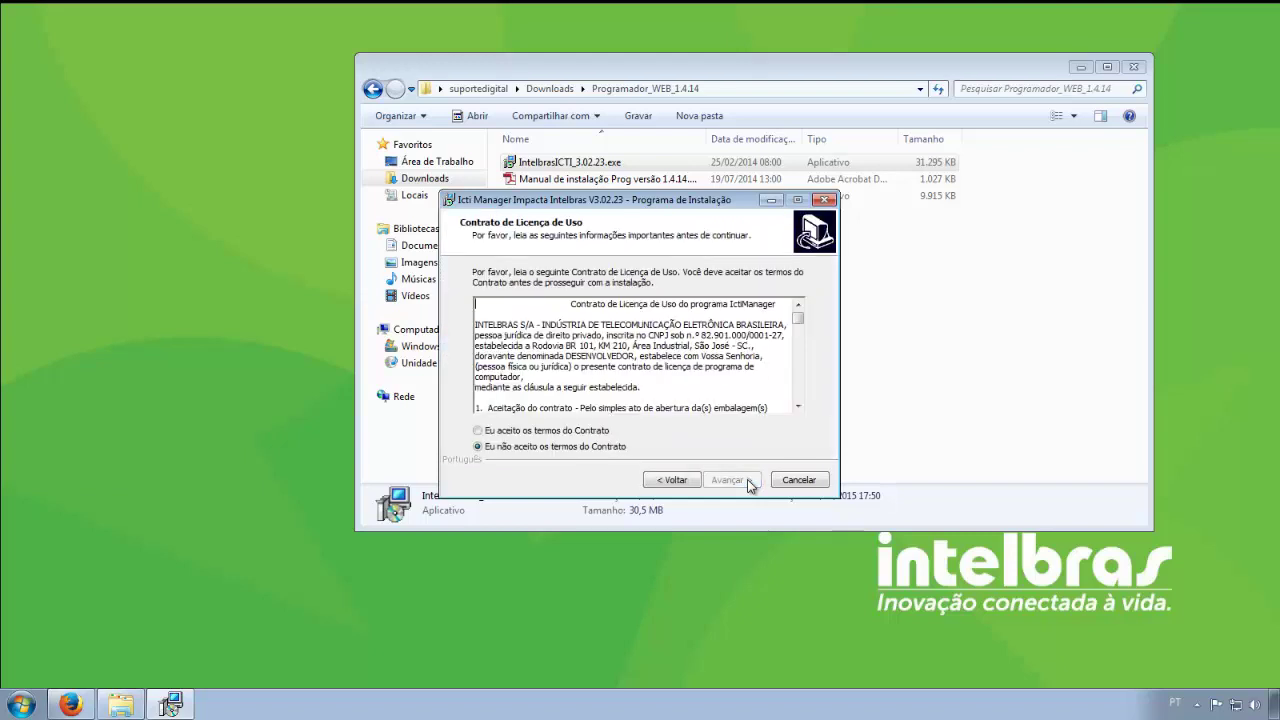
left_click(480, 431)
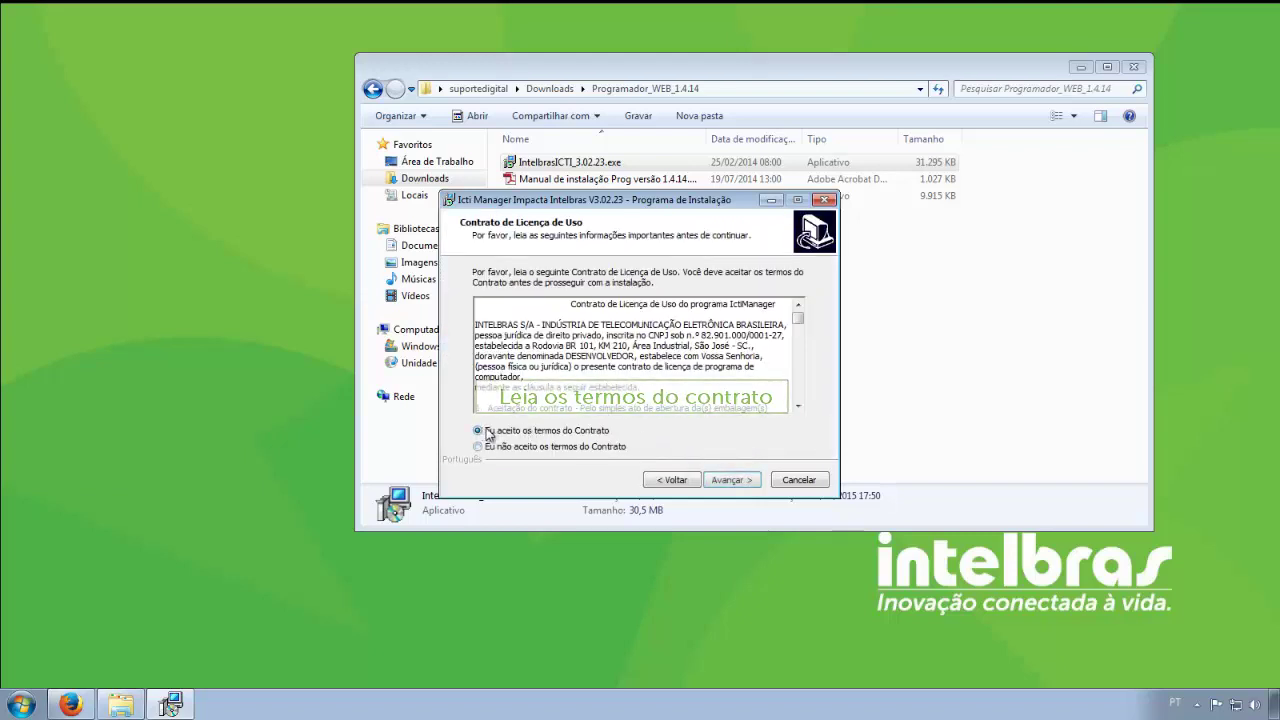
left_click(730, 482)
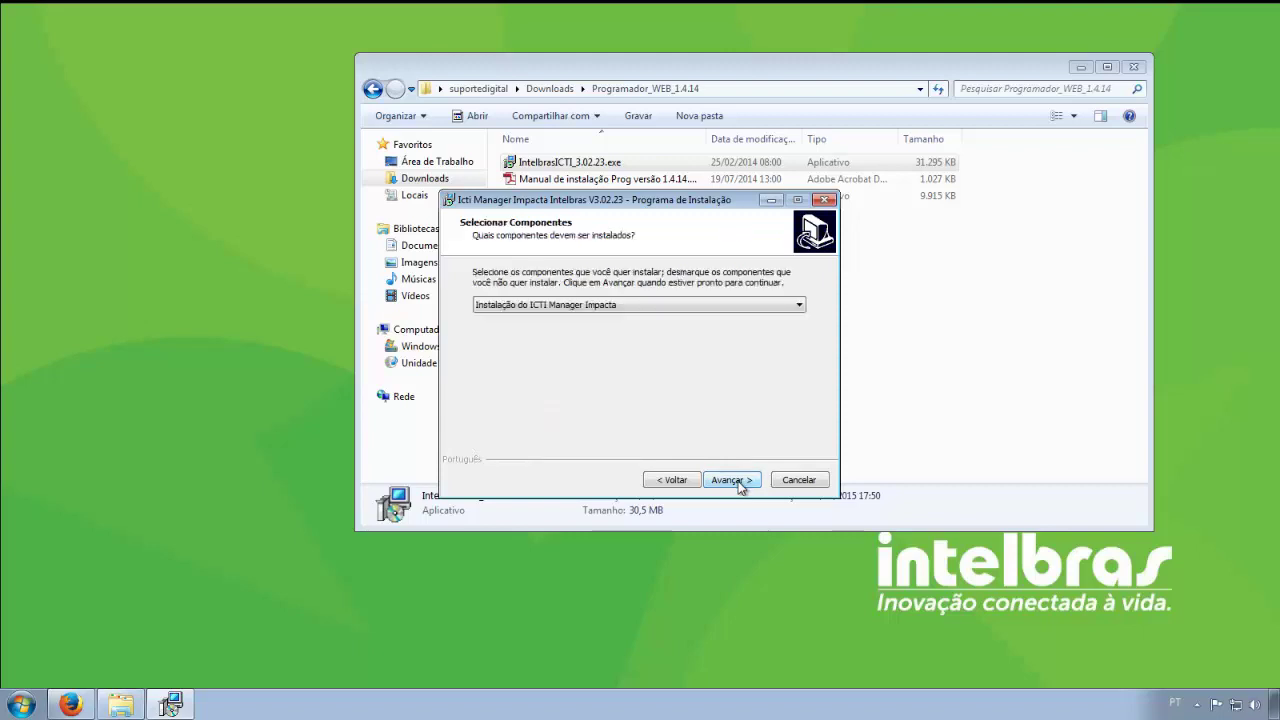
- Install the ICTI Manager Impacta component with a desktop icon, and finish the setup without running Icti Manager
left_click(731, 481)
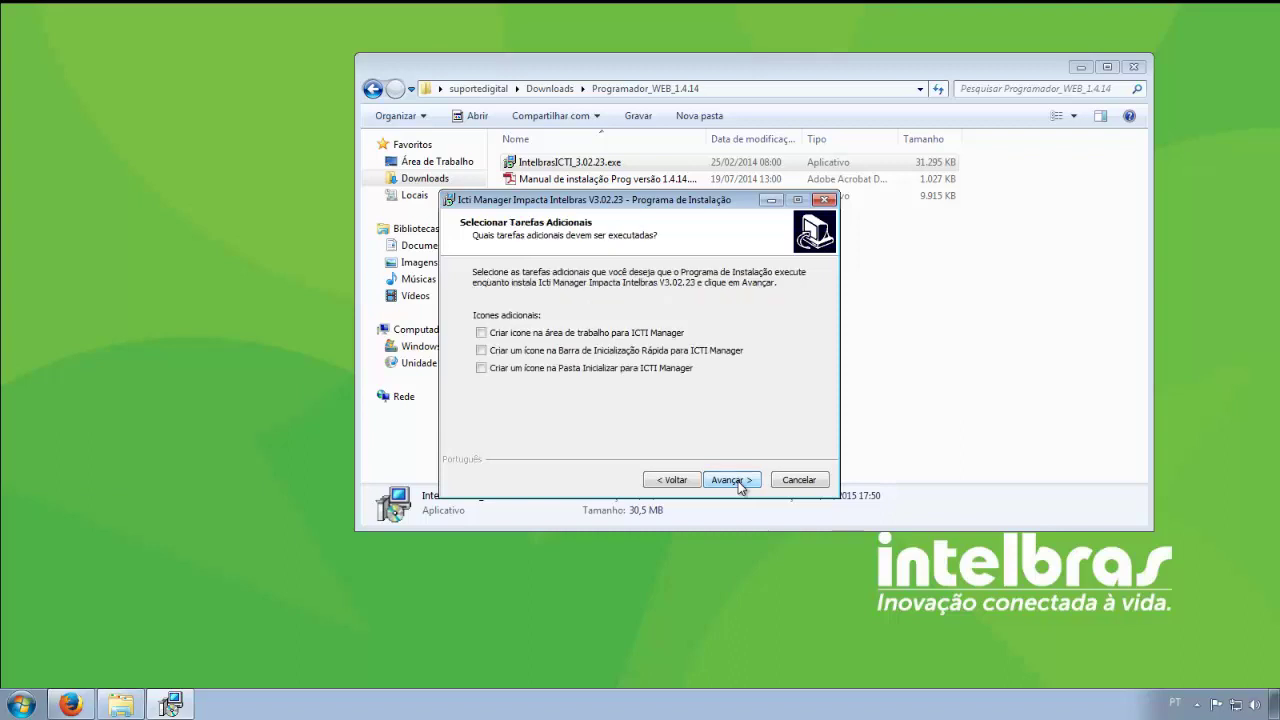
left_click(486, 335)
left_click(731, 480)
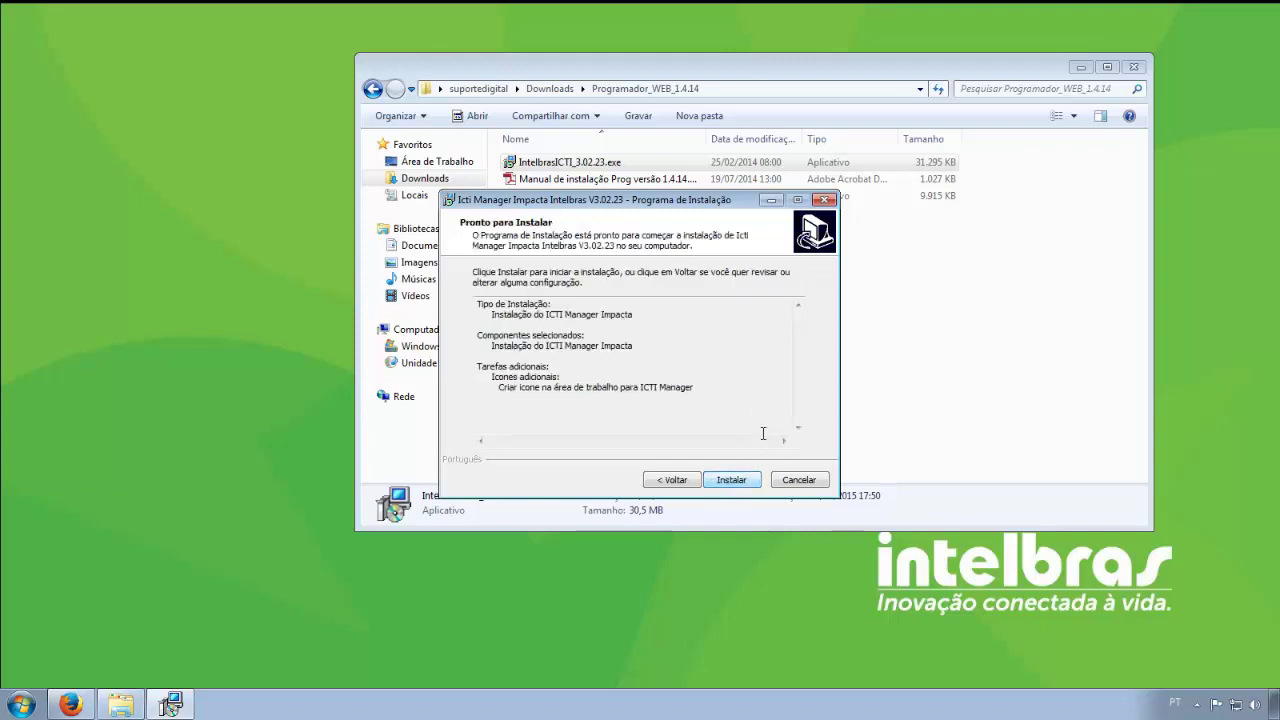
left_click(740, 482)
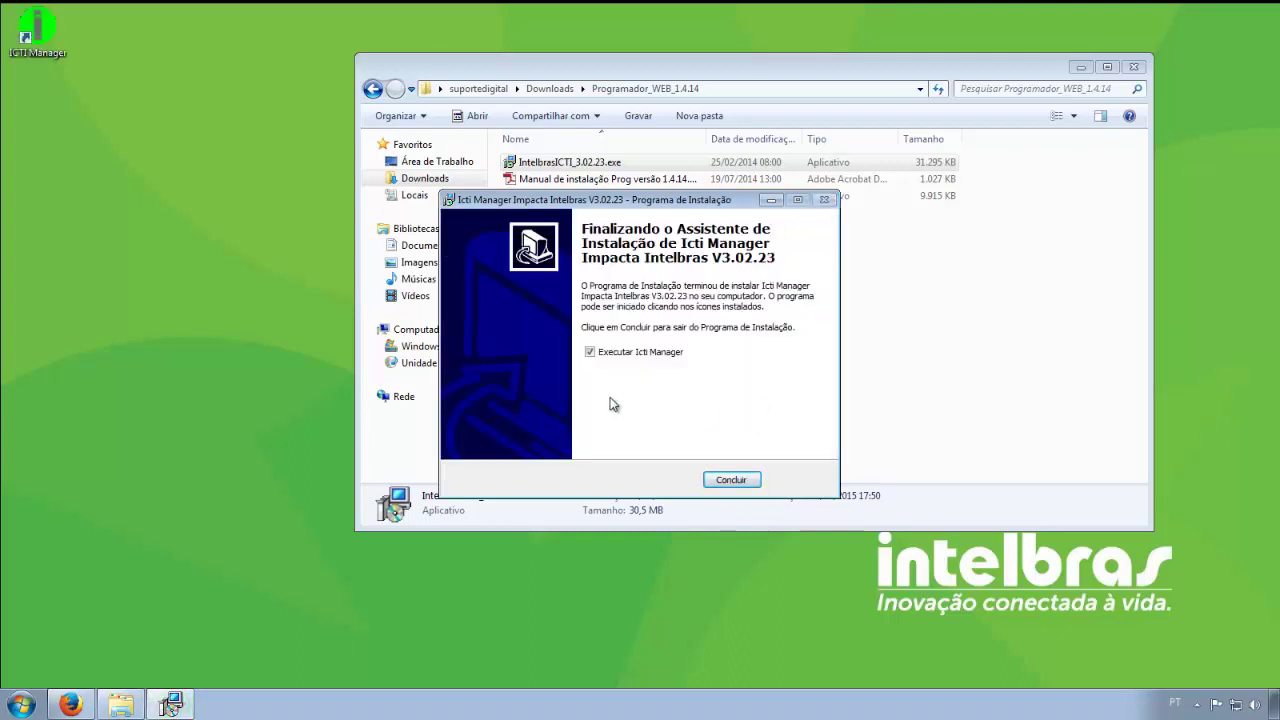
left_click(590, 352)
left_click(731, 480)
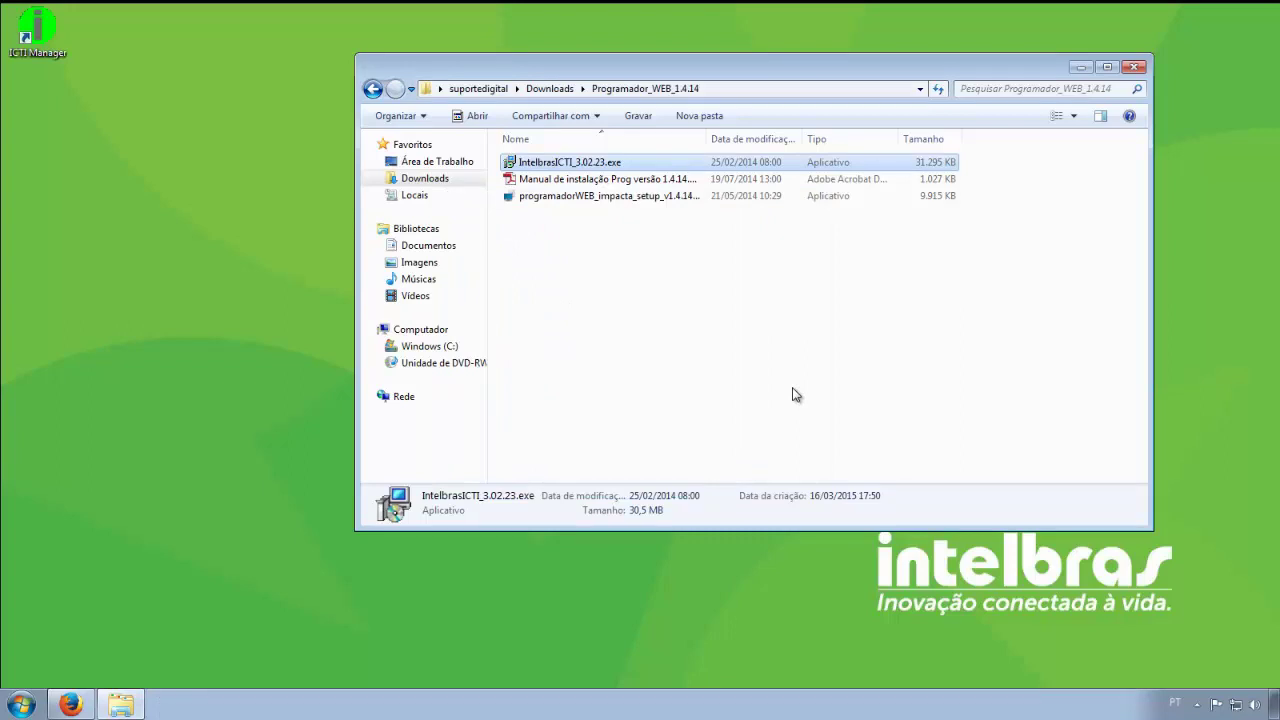
- Launch the programadorWEB_impacta_setup_v1.4.14 installer in Português (Brasil) and accept the license agreement
double_click(631, 197)
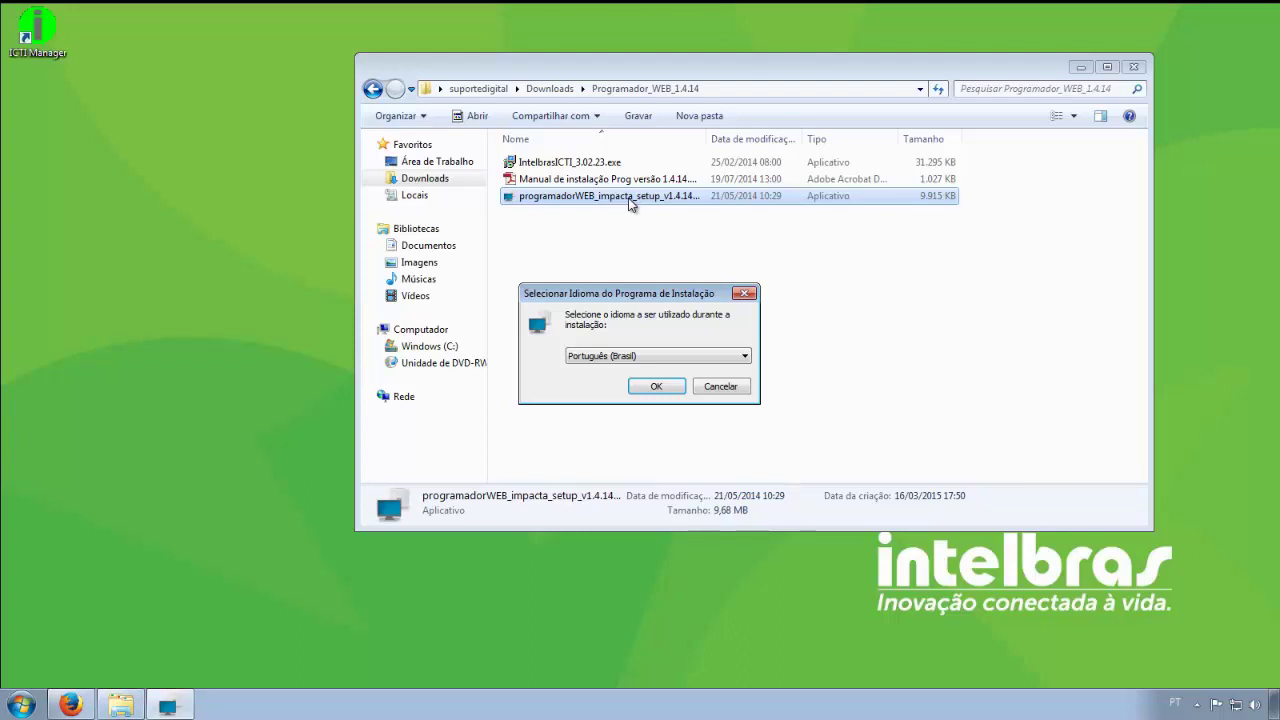
left_click(656, 387)
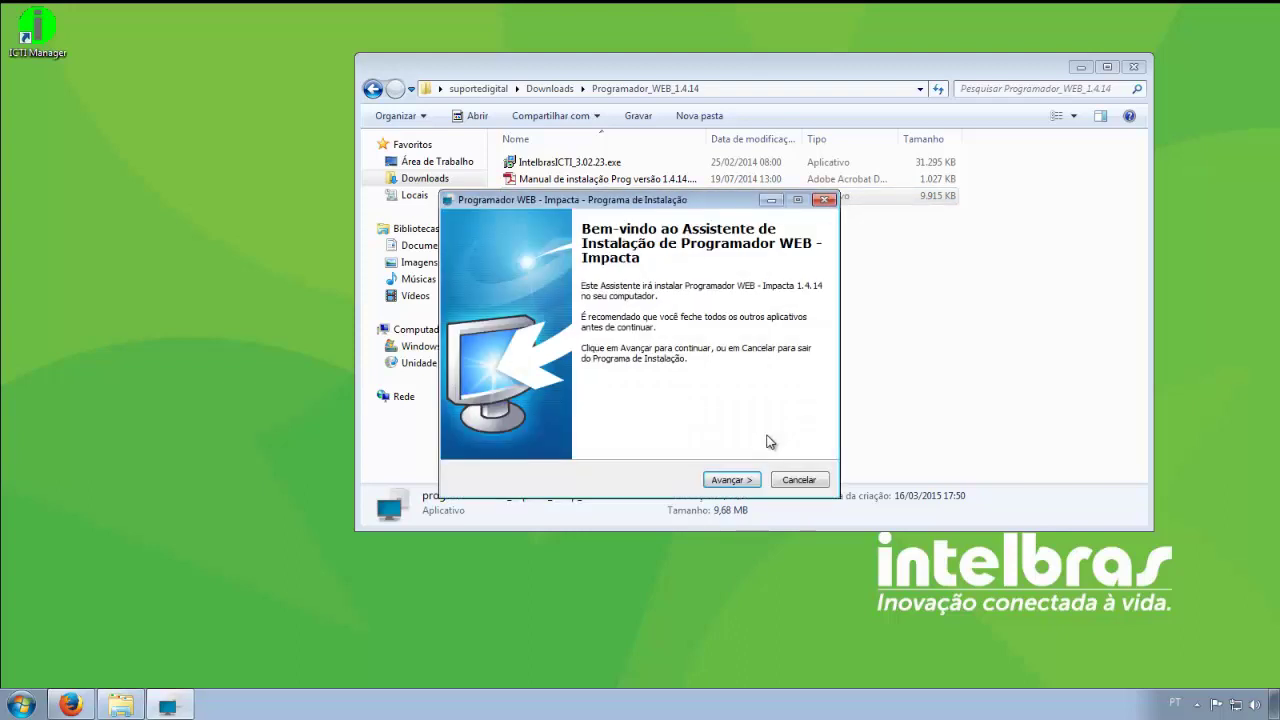
left_click(742, 485)
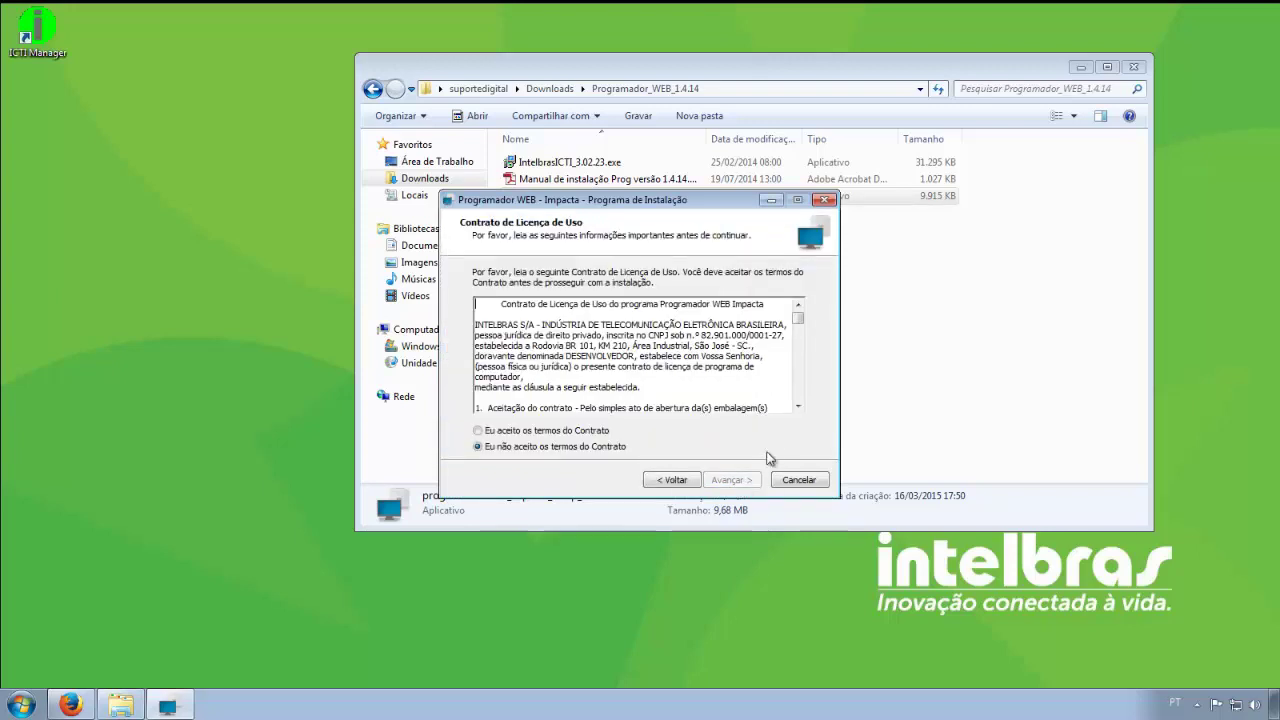
left_click(480, 431)
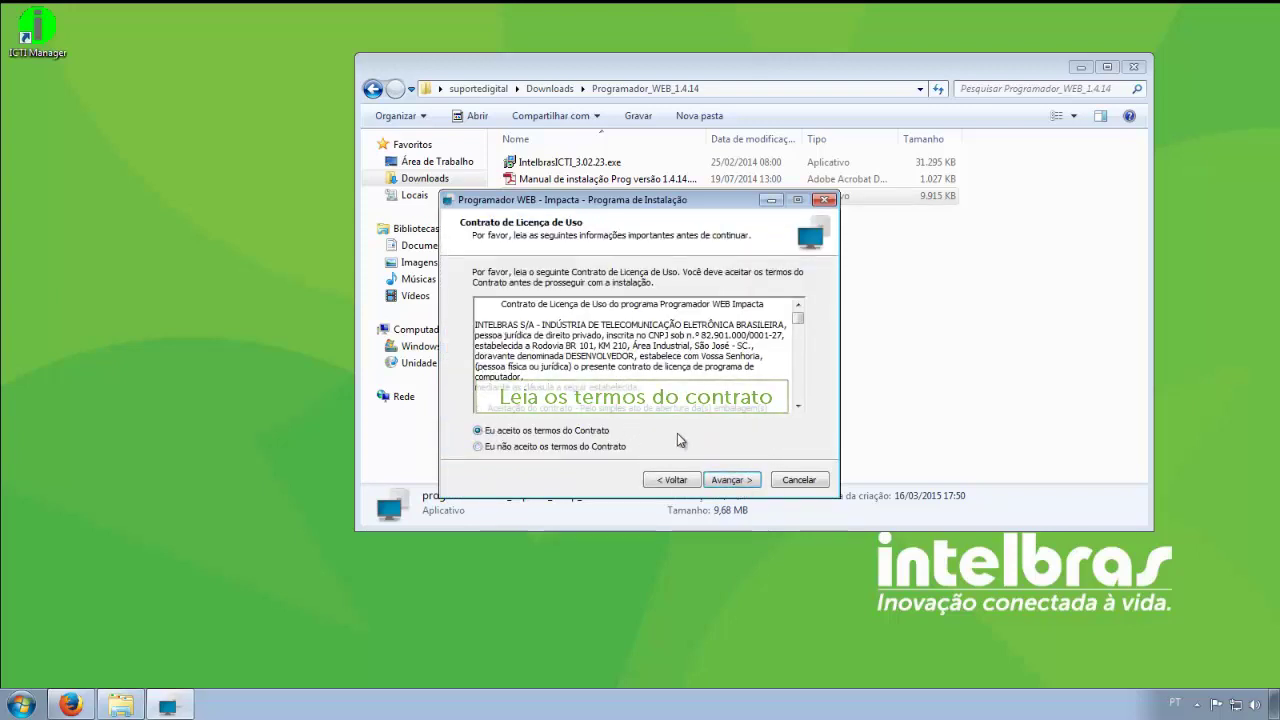
left_click(730, 480)
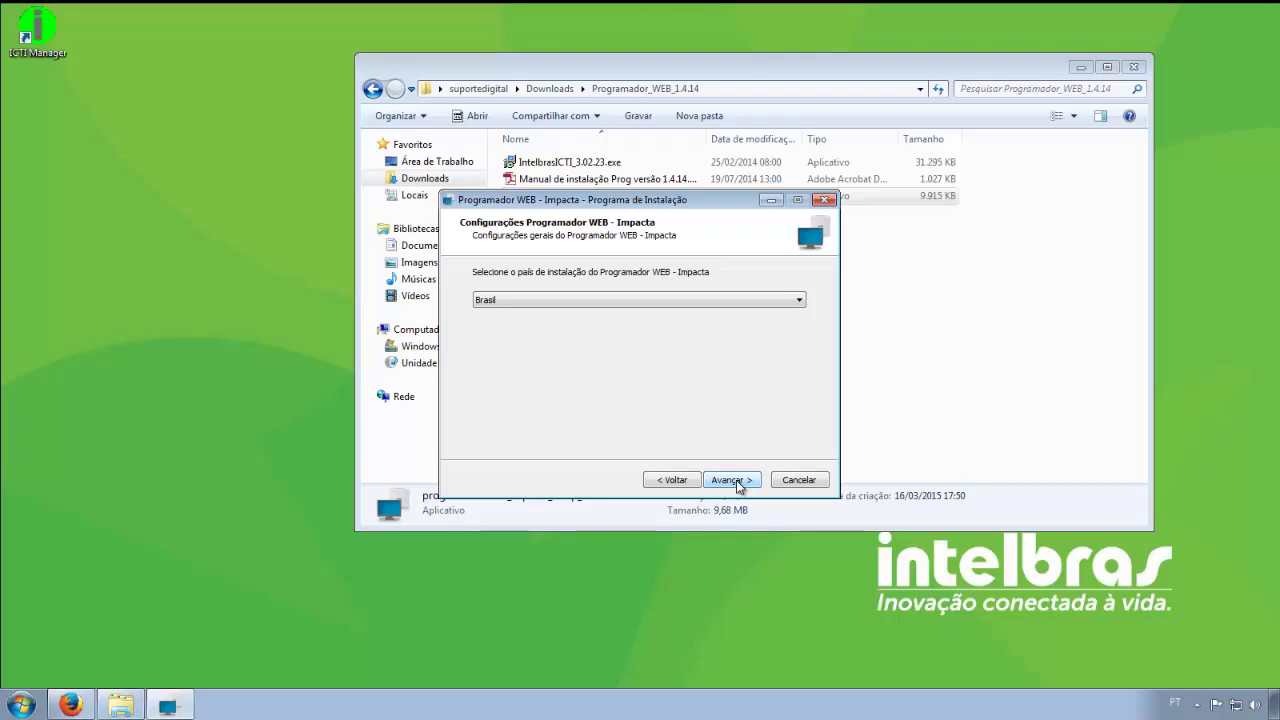
- Install Programador WEB - Impacta for Brasil with LightTPD port 8080, no SSL, the default folders and a desktop icon
left_click(737, 482)
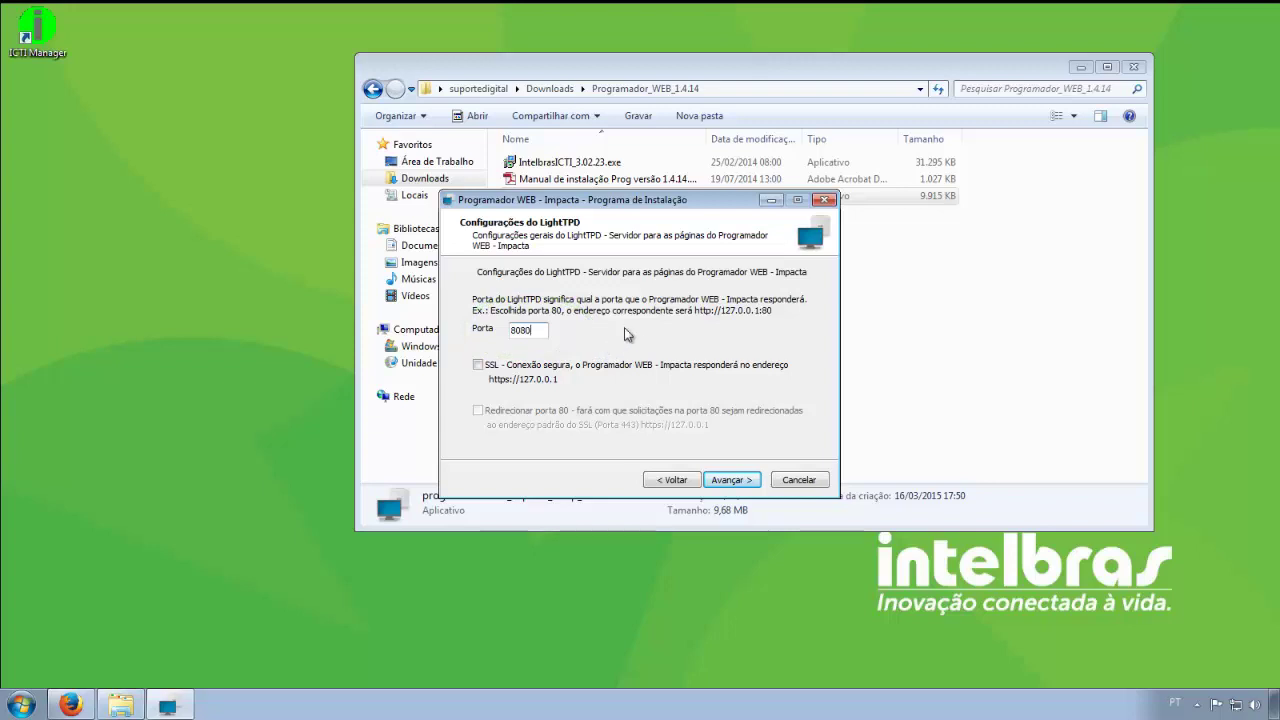
left_click(739, 486)
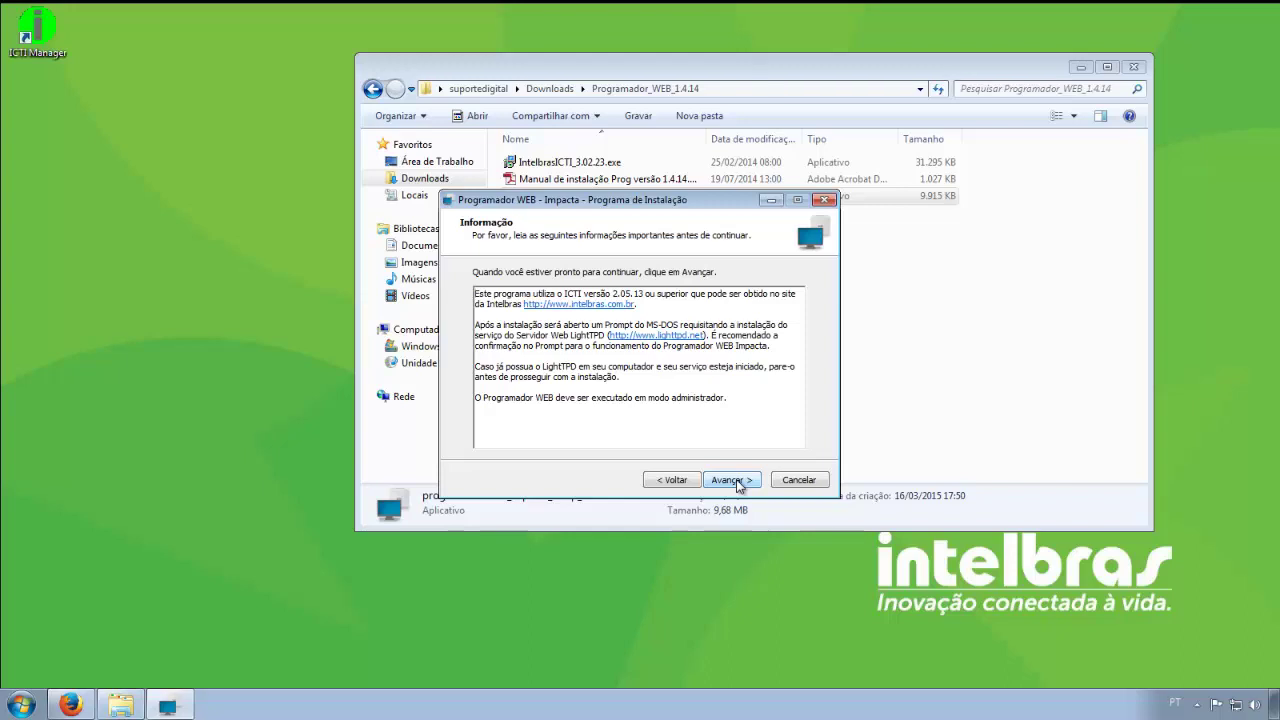
left_click(739, 486)
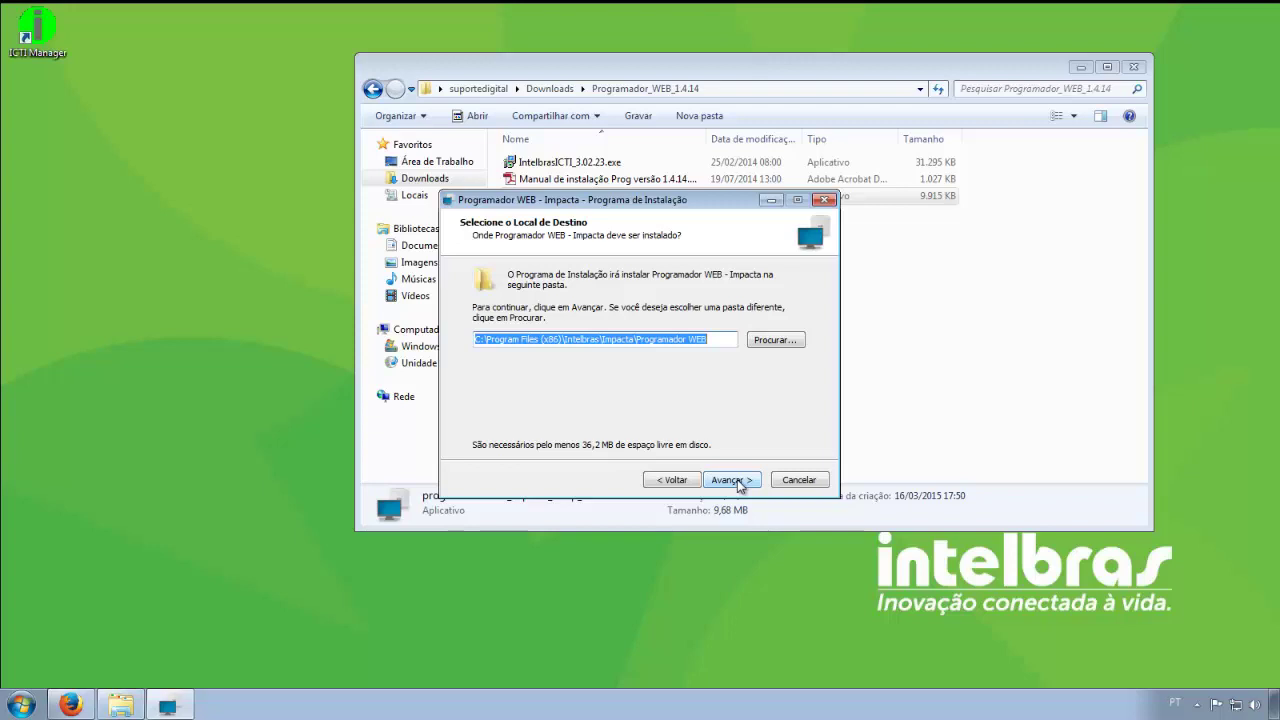
left_click(739, 486)
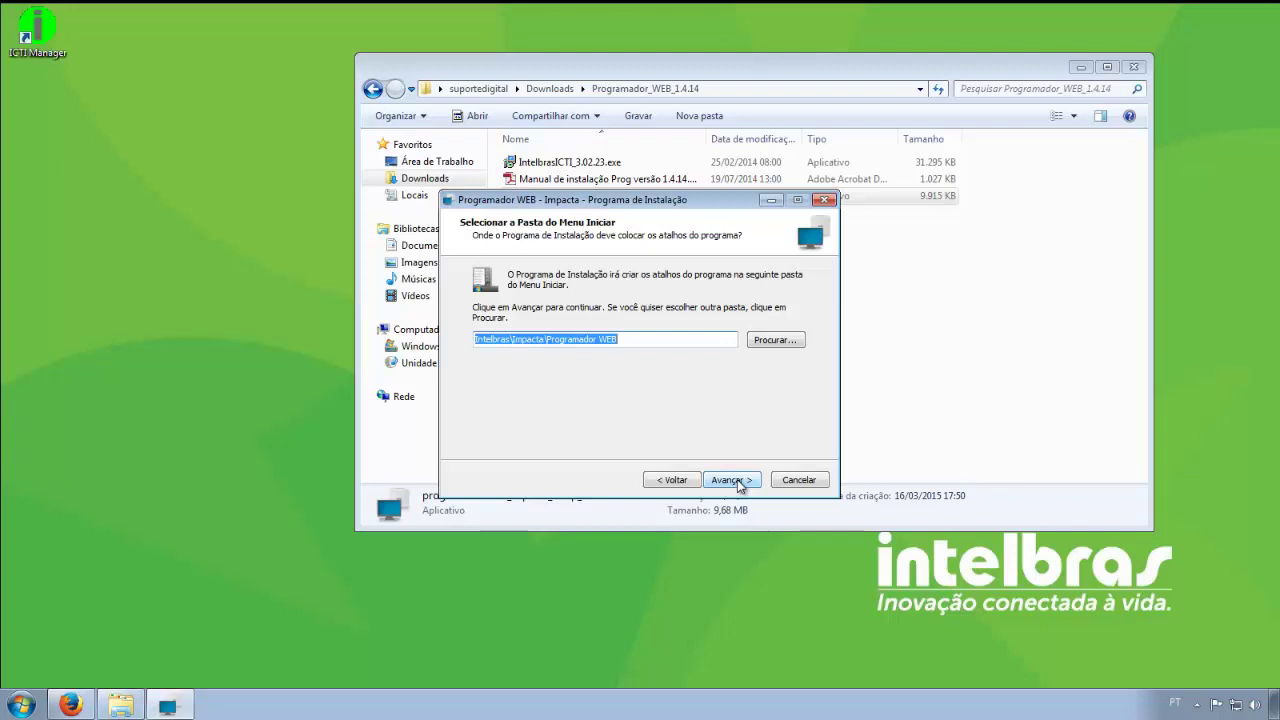
left_click(739, 482)
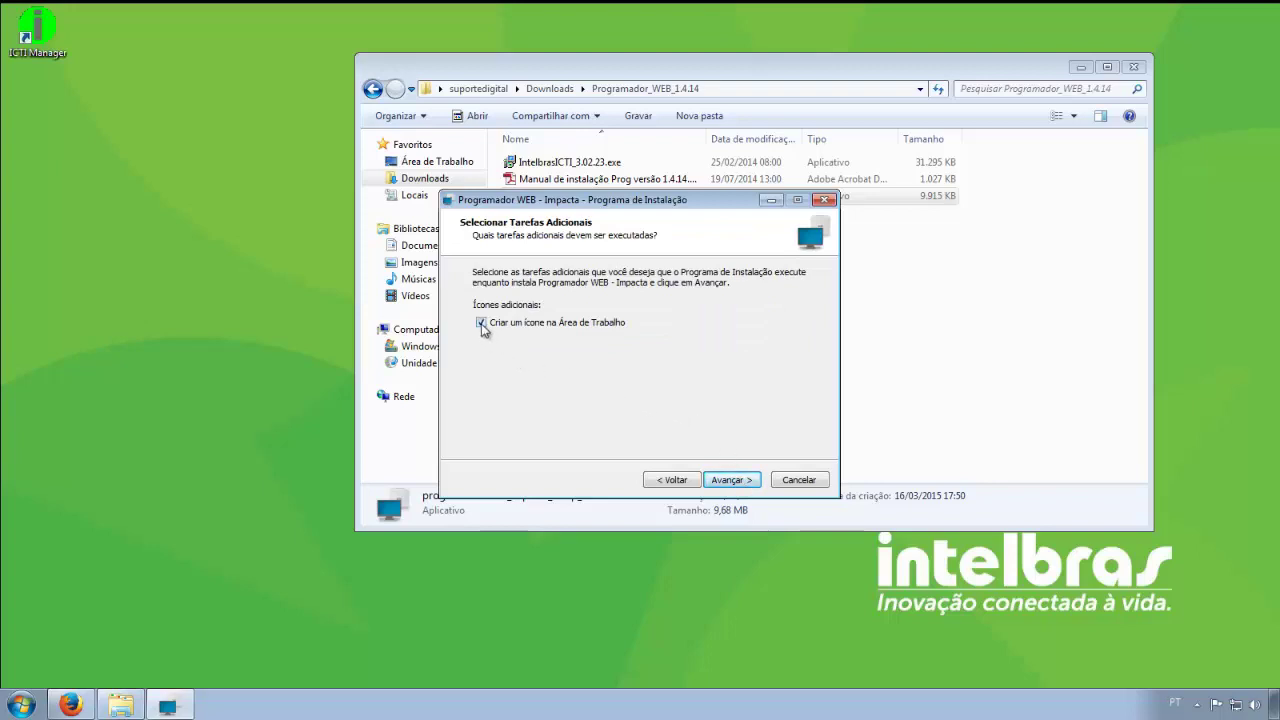
left_click(731, 480)
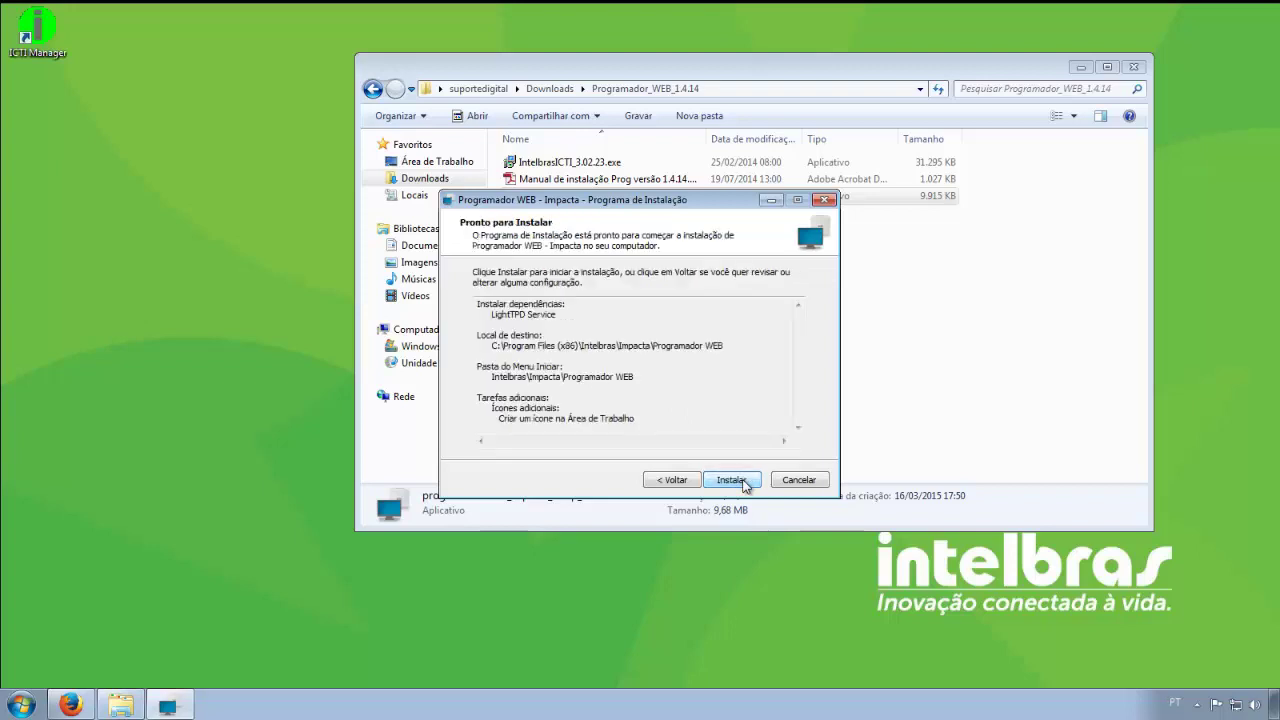
left_click(731, 480)
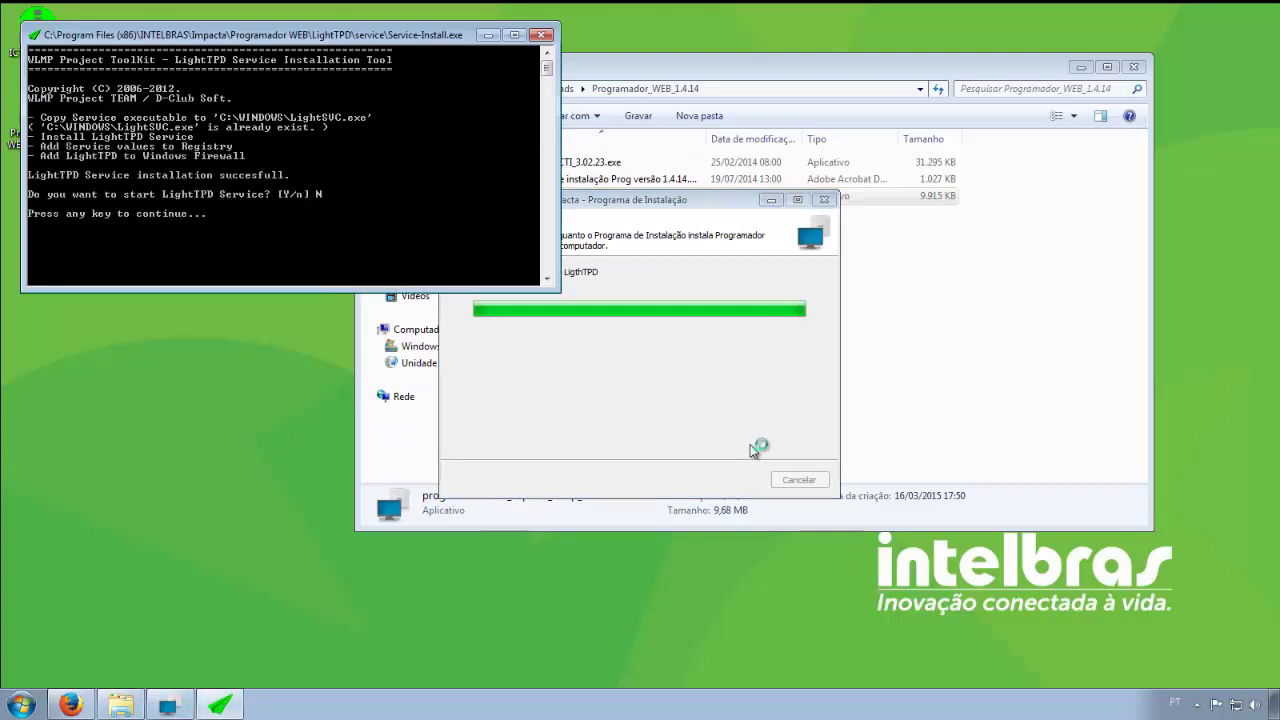
- Complete the LightTPD service prompt and finish the setup without running Programador WEB or opening its page, and close the folder window
key("Return")
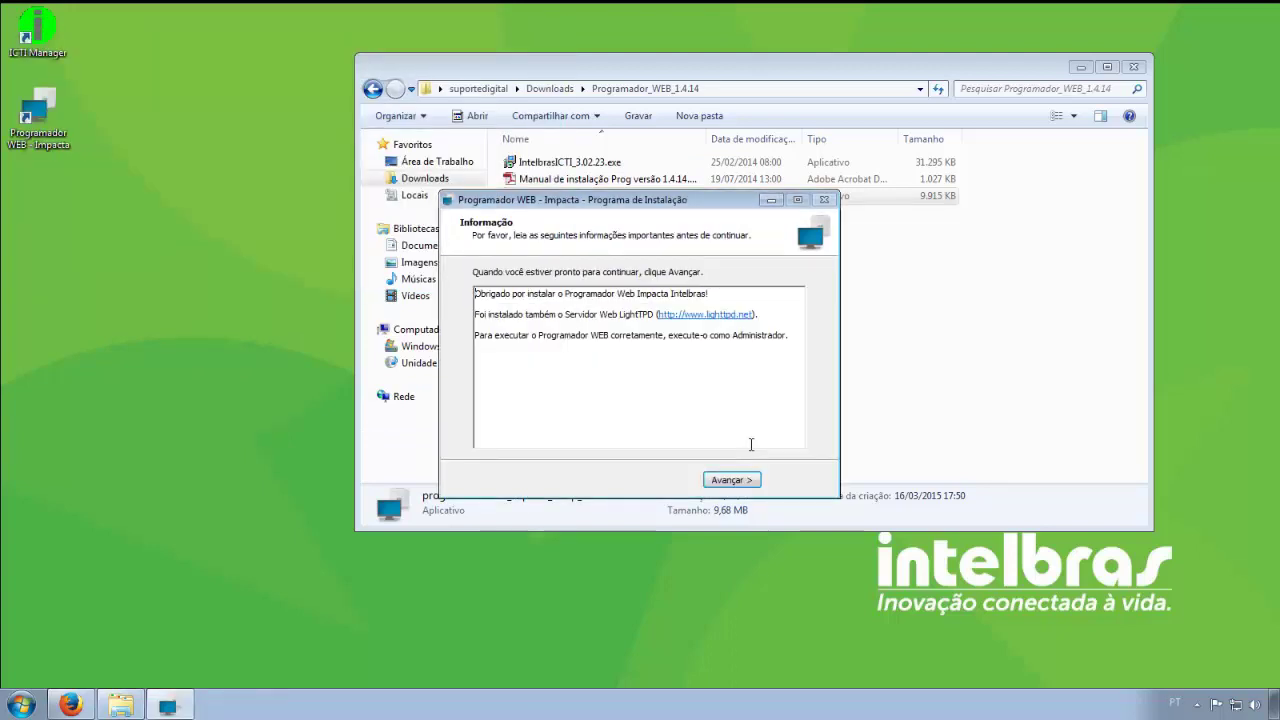
left_click(730, 480)
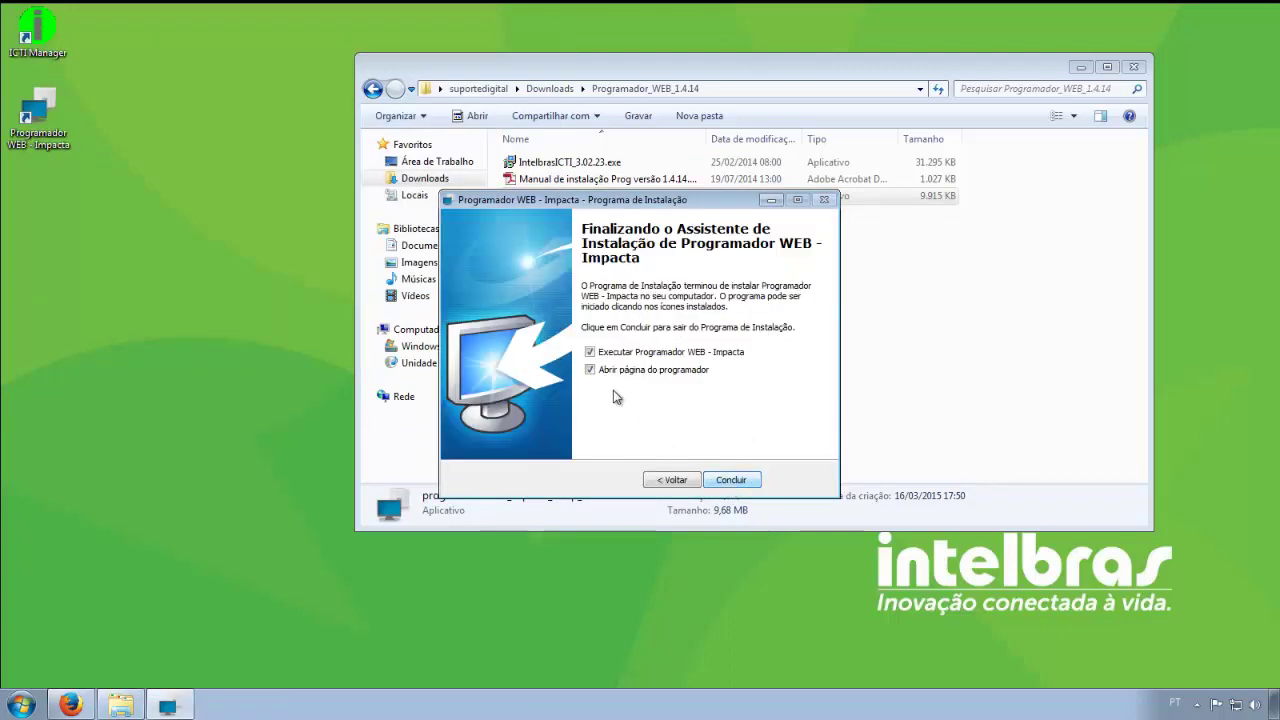
left_click(591, 352)
left_click(591, 370)
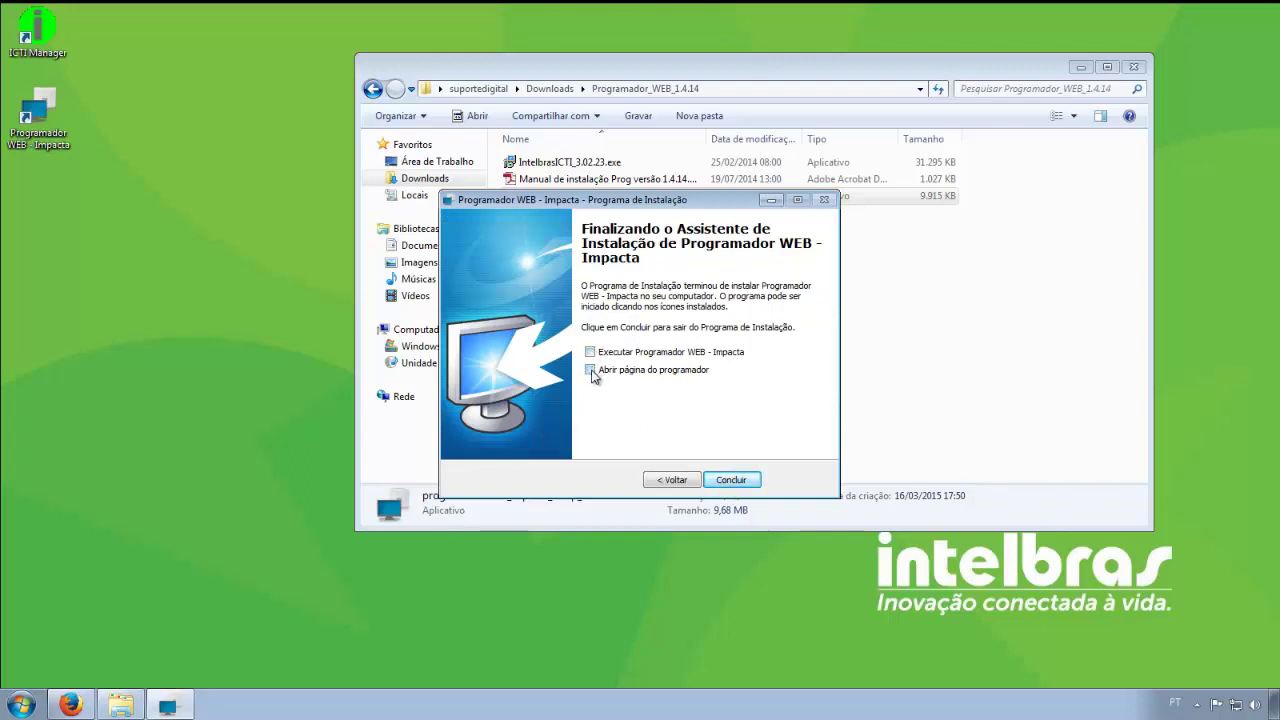
left_click(733, 481)
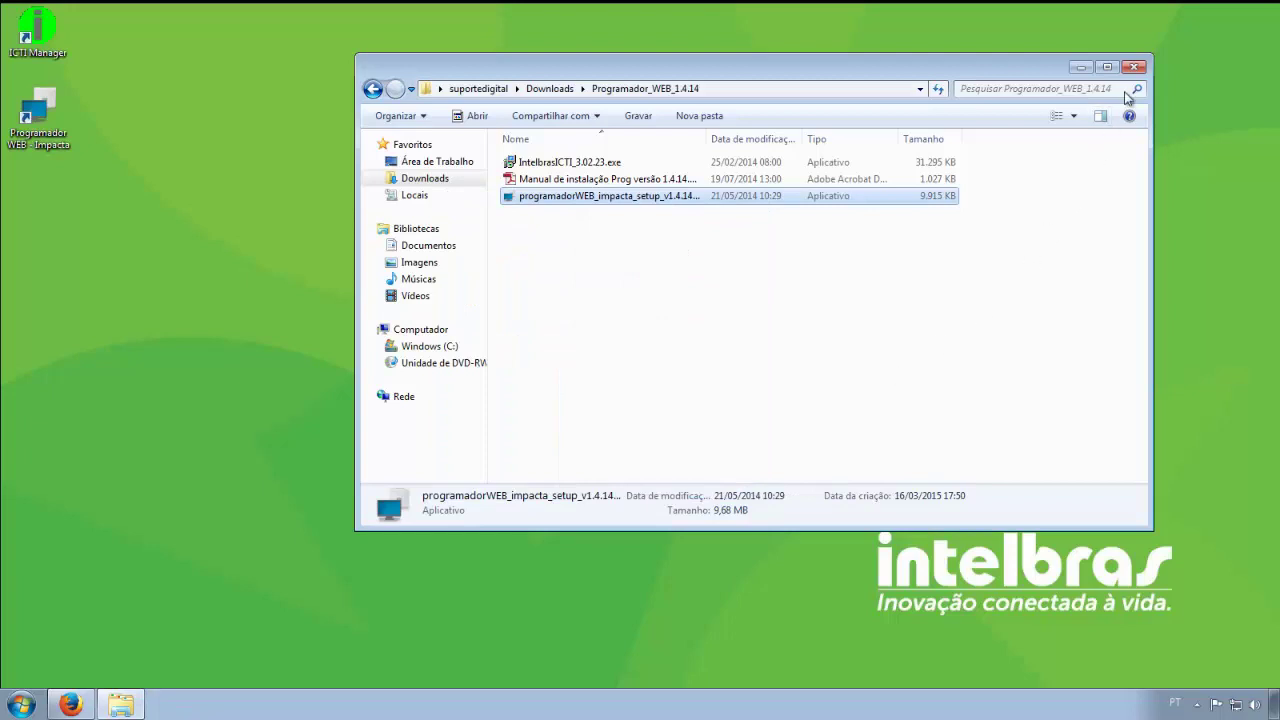
left_click(1135, 68)
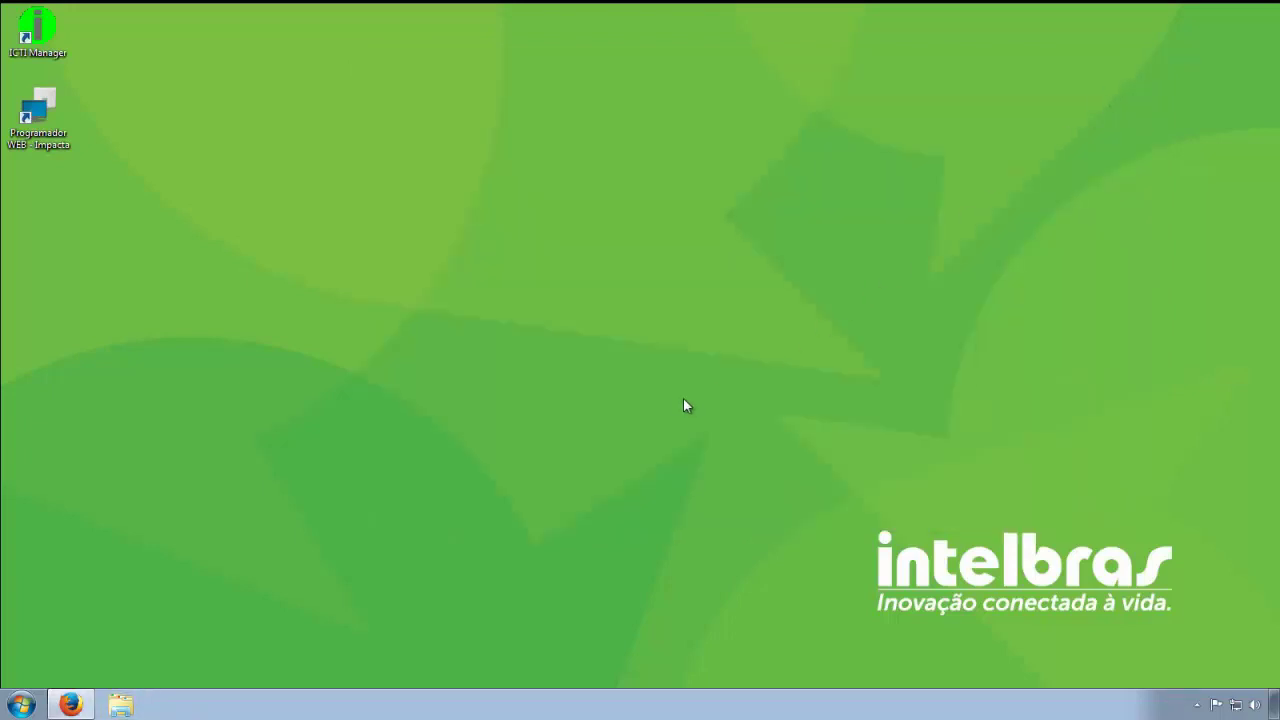
- Set the ICTI Manager shortcut to run in Windows XP (Service Pack 3) compatibility mode and as administrator
right_click(50, 46)
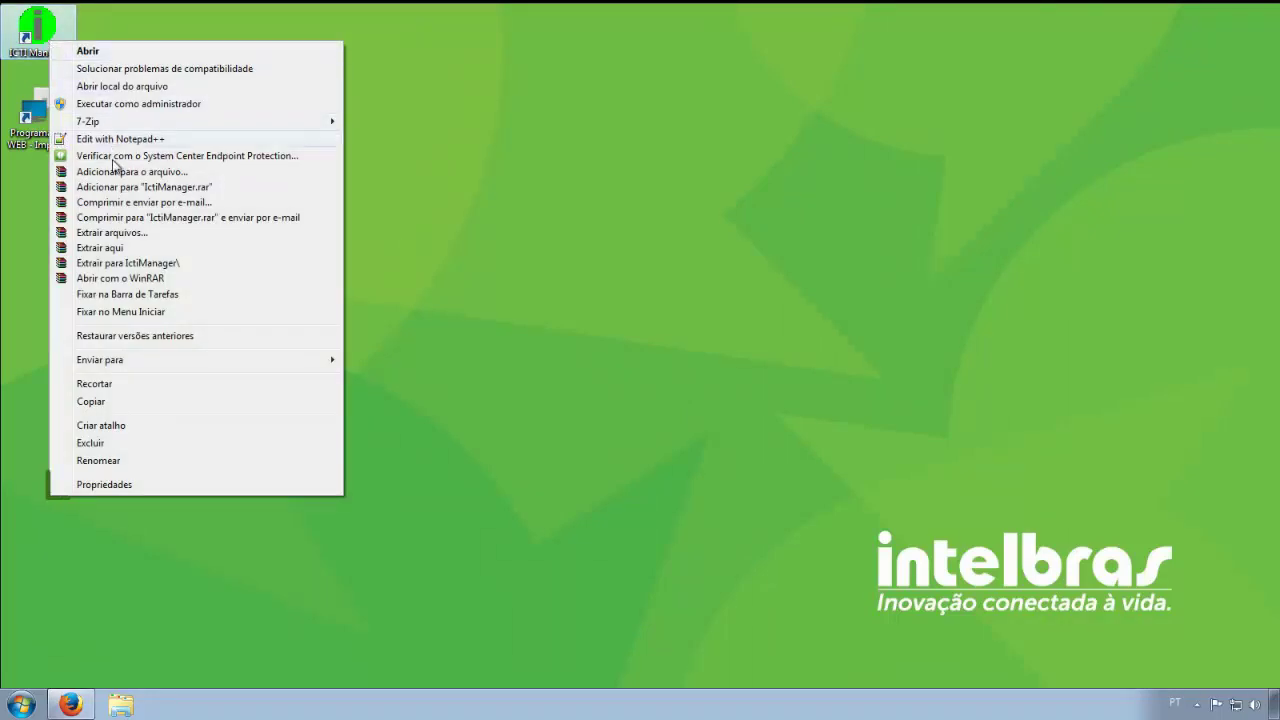
left_click(130, 485)
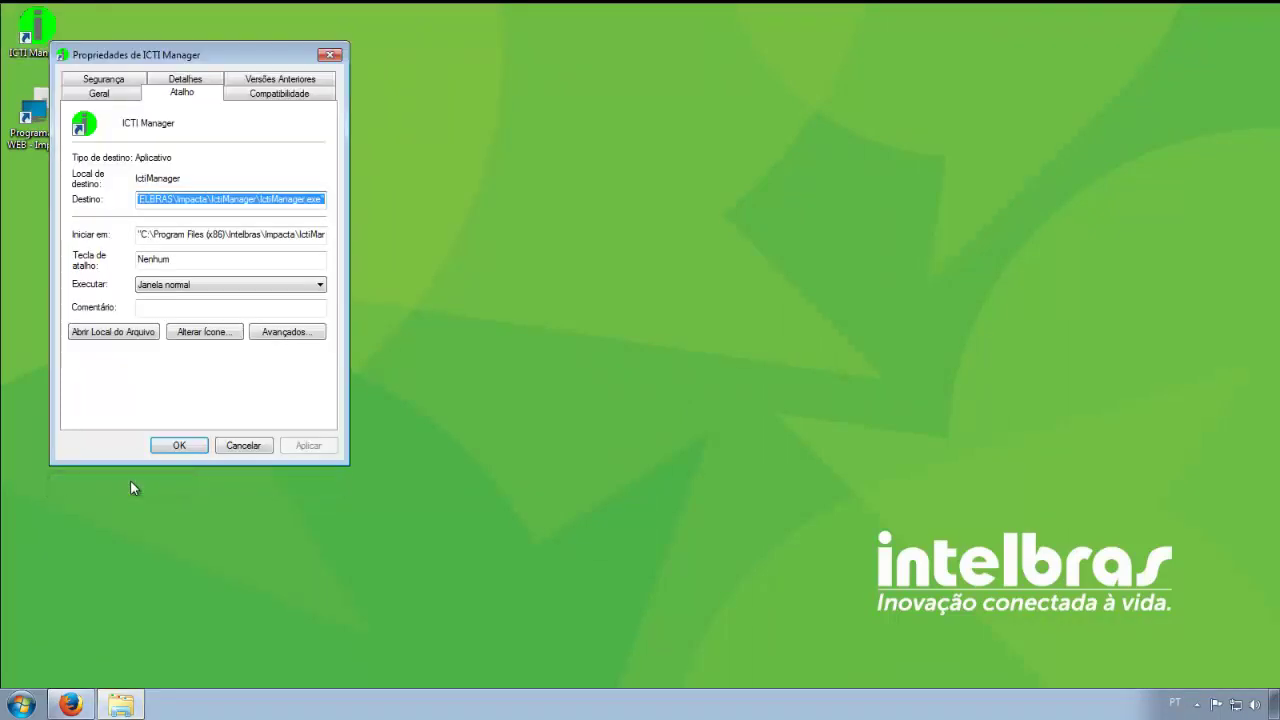
left_click(298, 93)
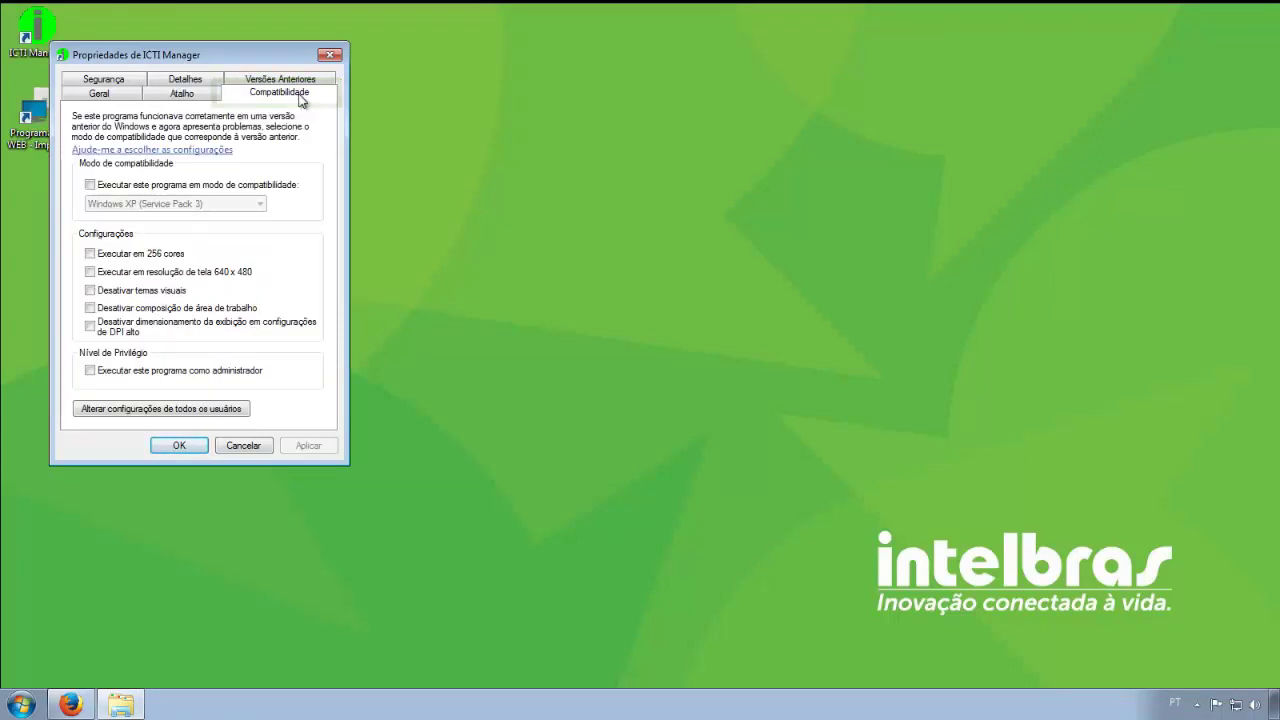
left_click(90, 185)
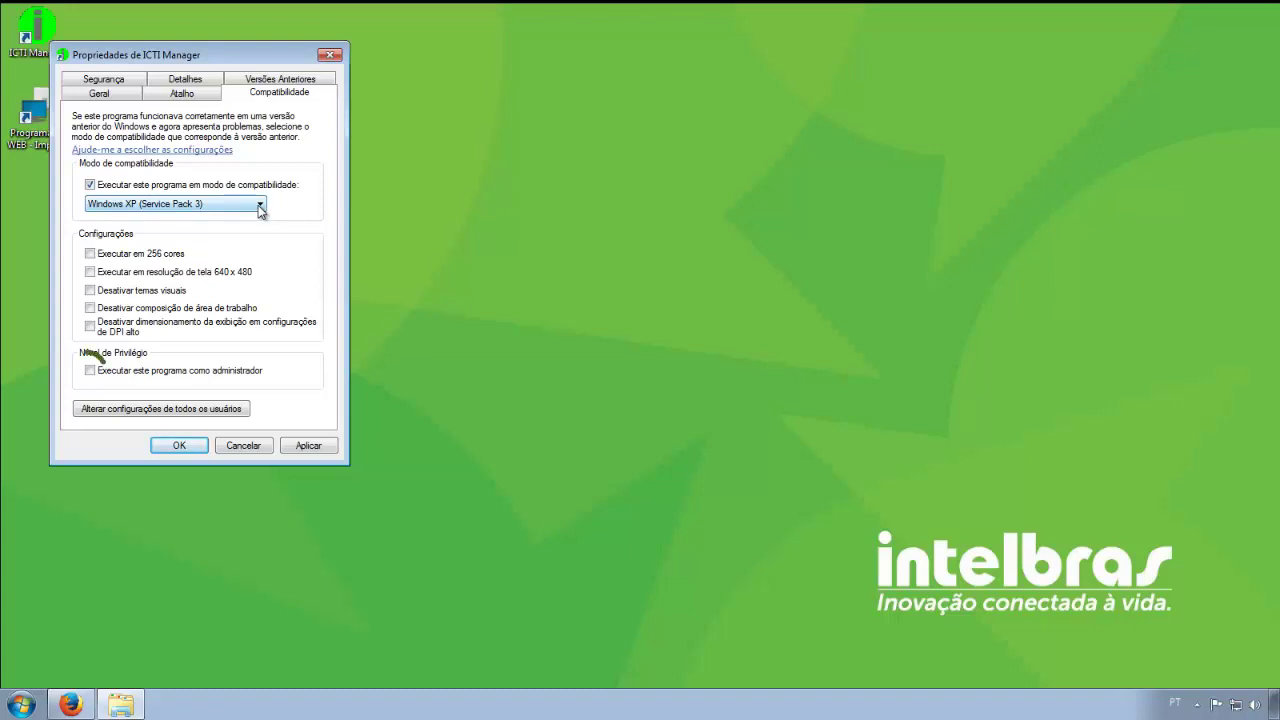
left_click(90, 371)
left_click(309, 446)
left_click(180, 446)
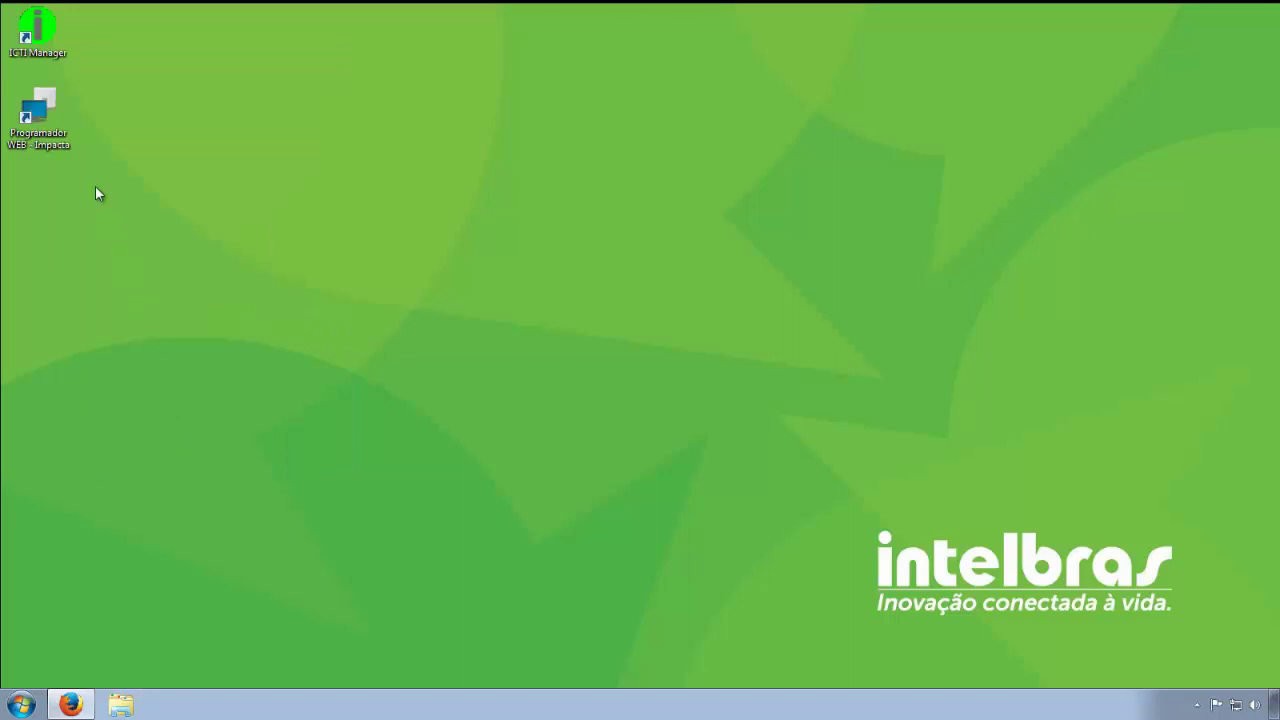
- Launch ICTI Manager, save its connection as Serial on port COM7, and close its window
double_click(47, 39)
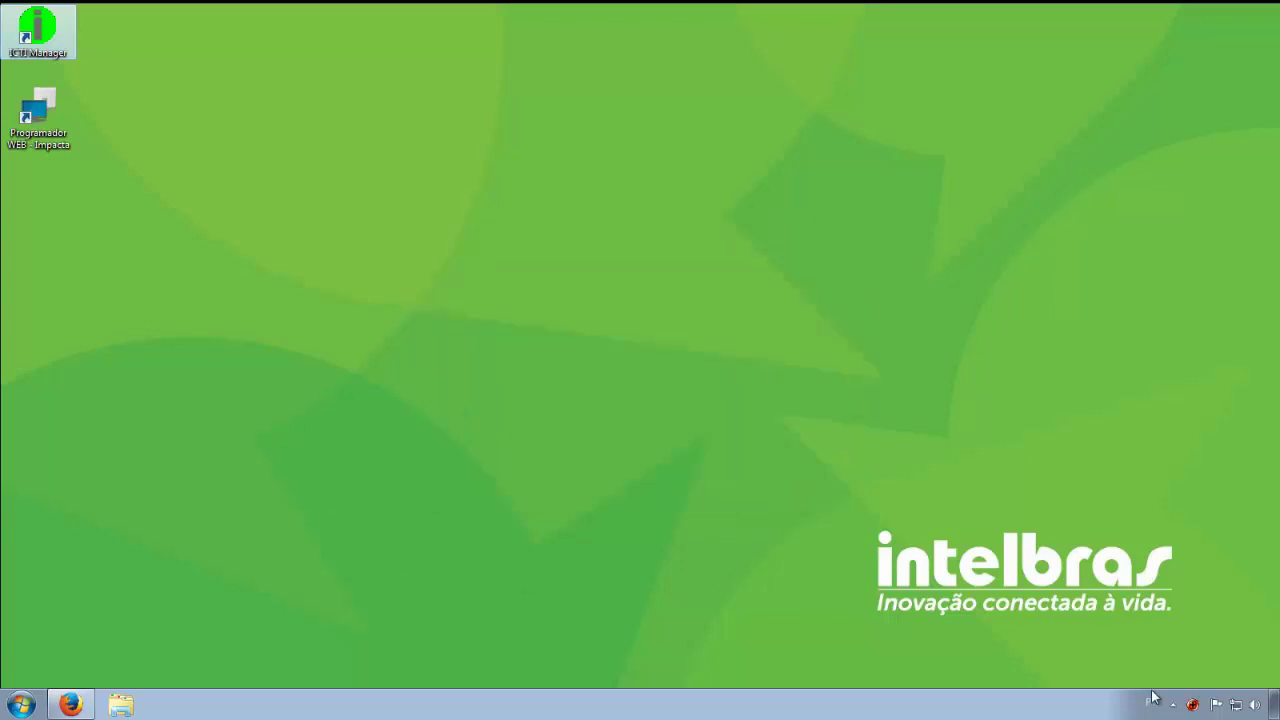
double_click(1192, 706)
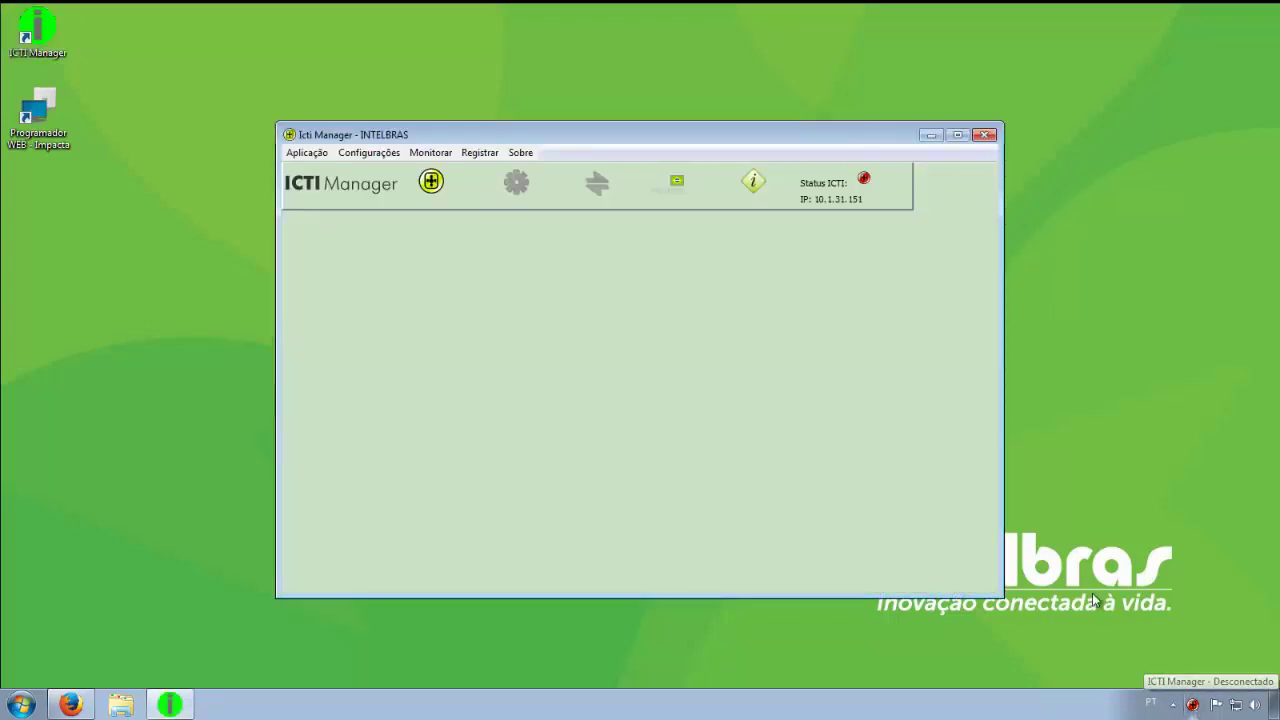
left_click(372, 153)
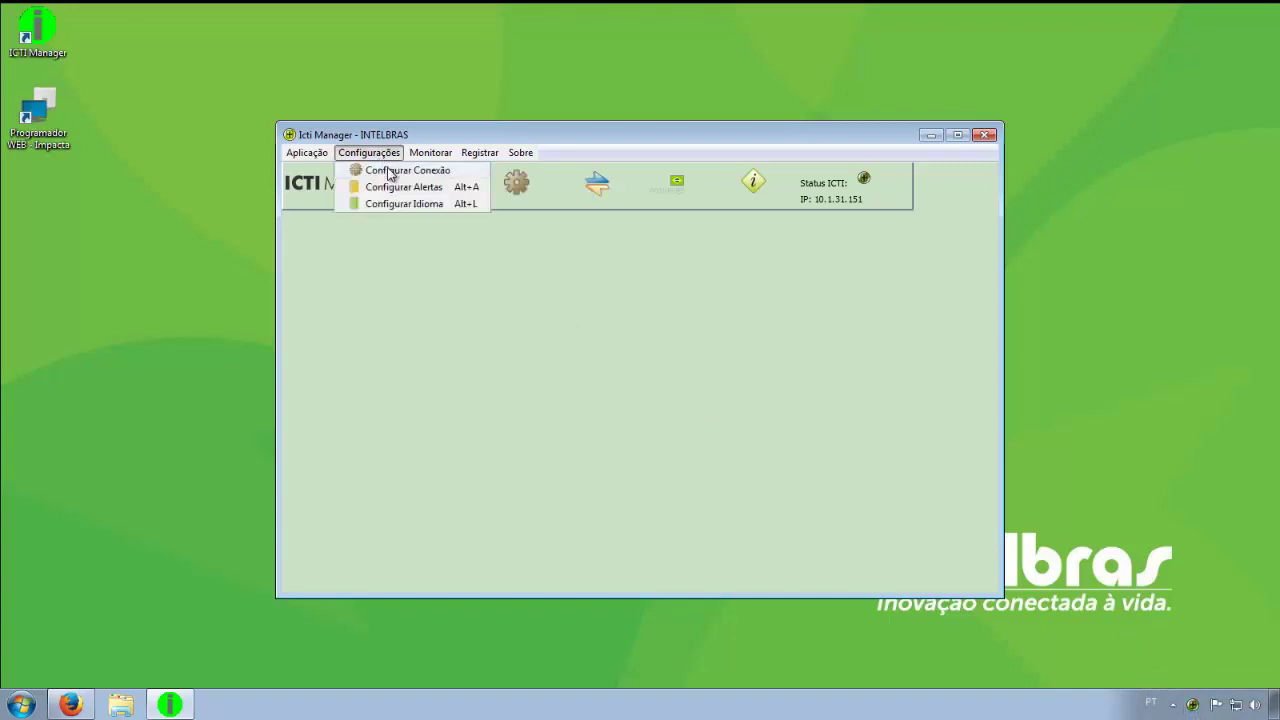
left_click(390, 171)
left_click(533, 311)
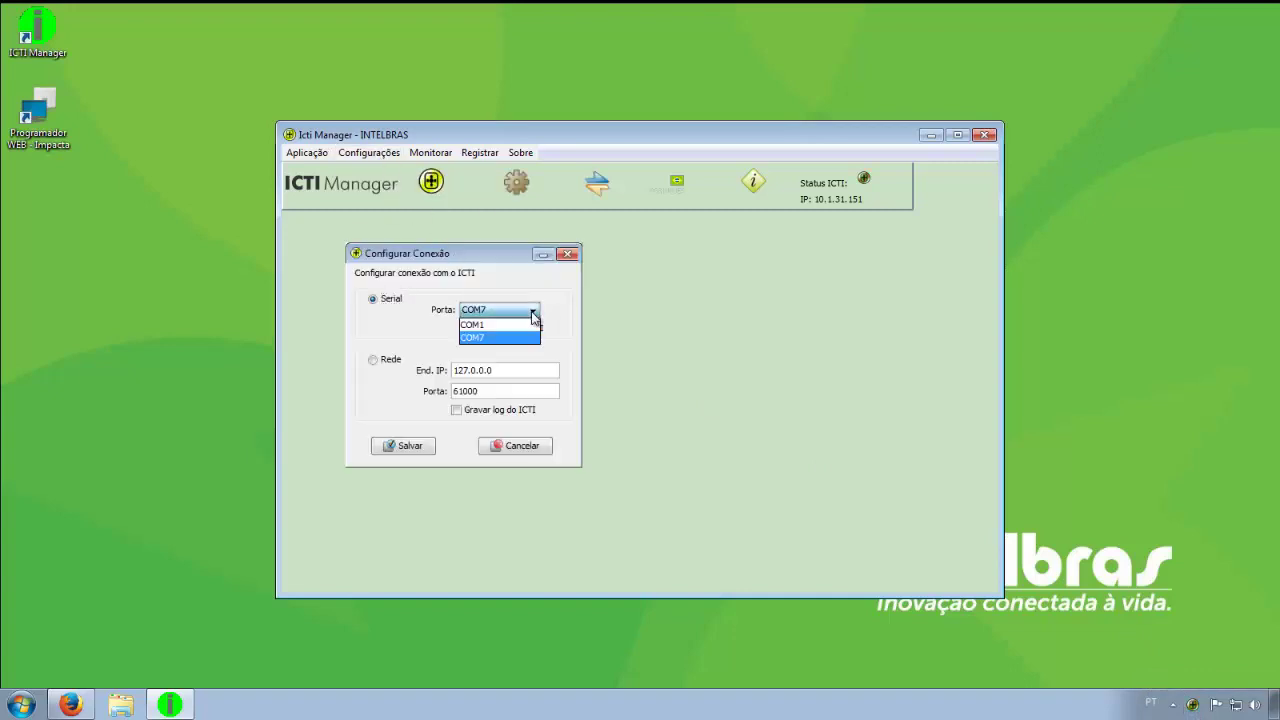
left_click(508, 338)
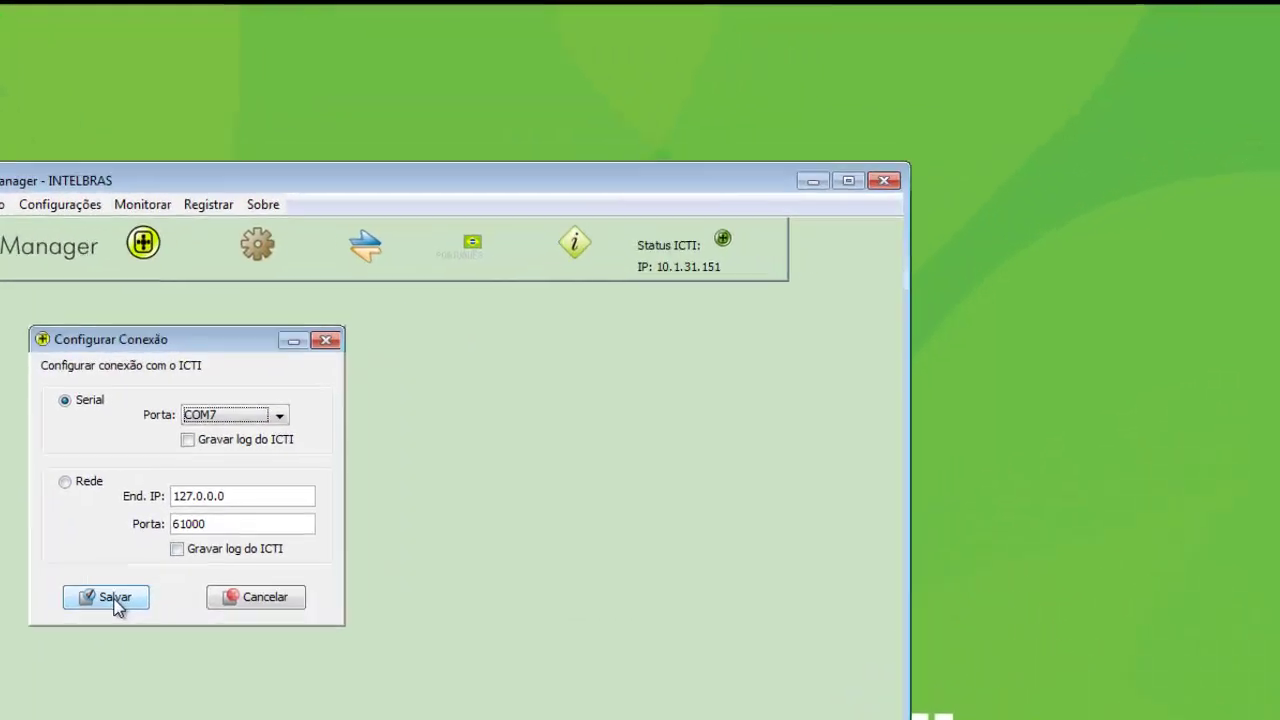
left_click(114, 603)
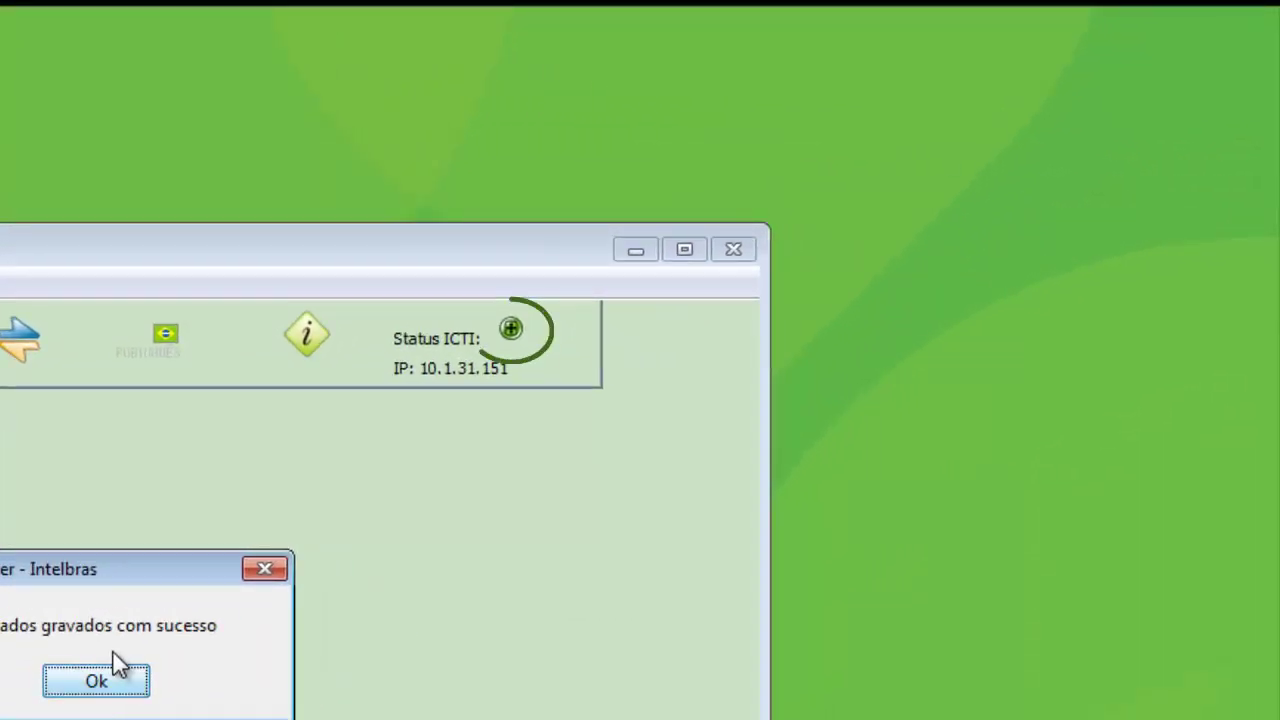
left_click(97, 682)
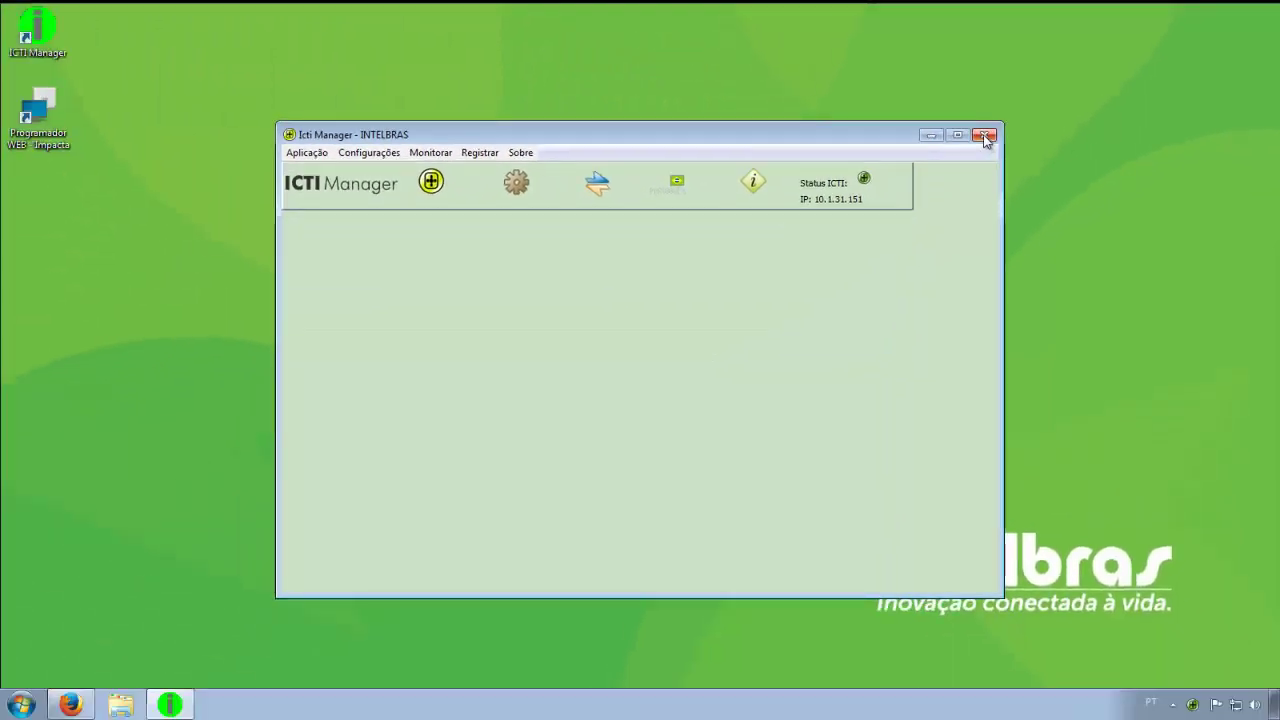
left_click(985, 136)
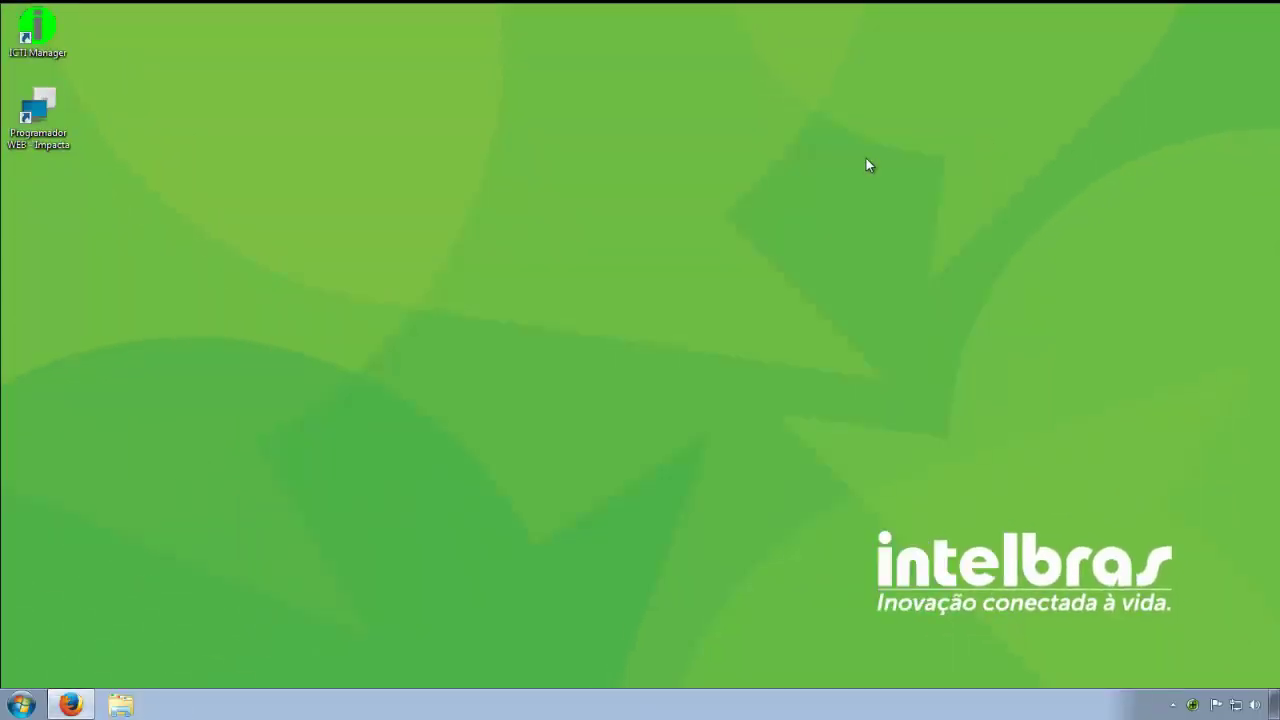
- Apply Windows XP (Service Pack 3) compatibility mode and administrator privileges to the Programador WEB - Impacta shortcut
right_click(48, 122)
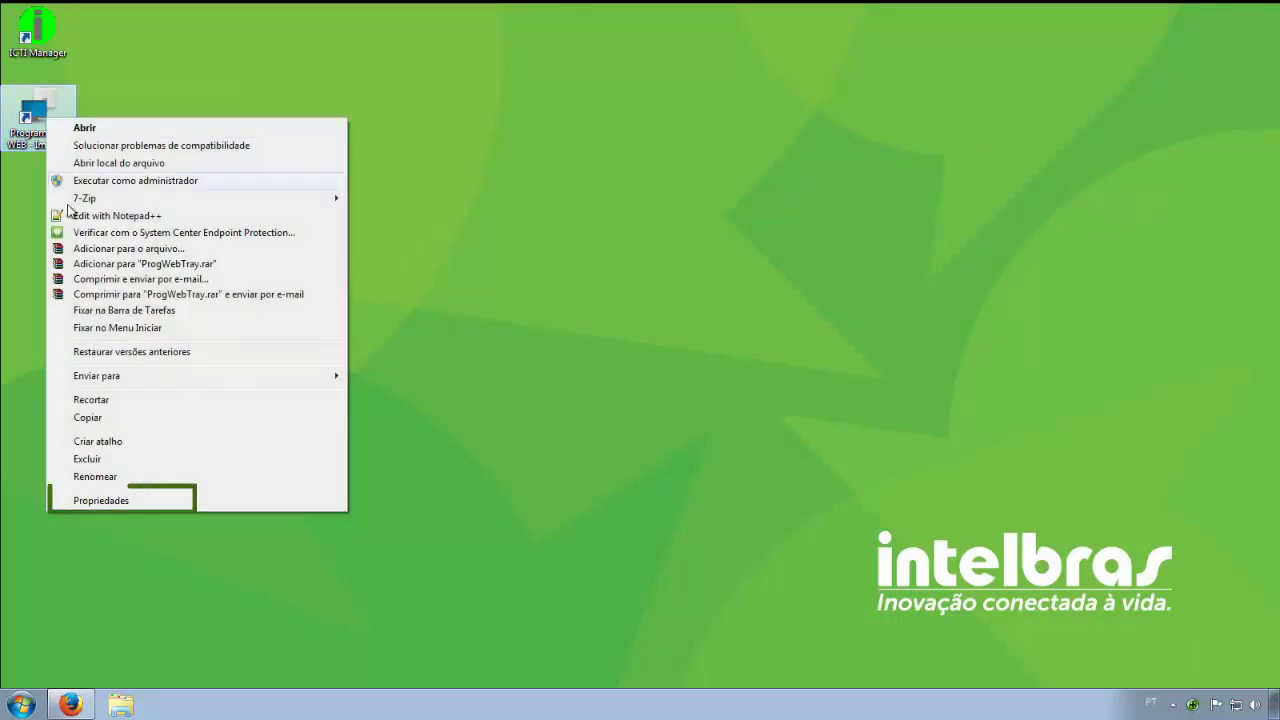
left_click(101, 500)
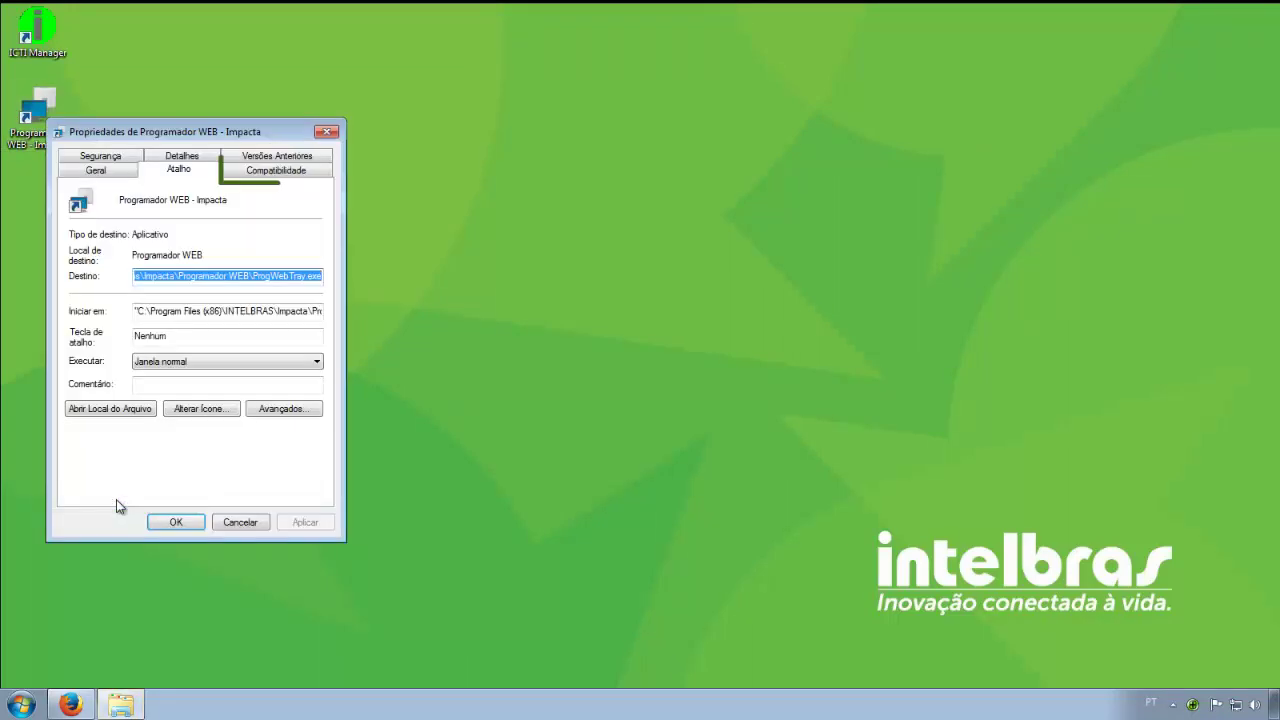
left_click(280, 173)
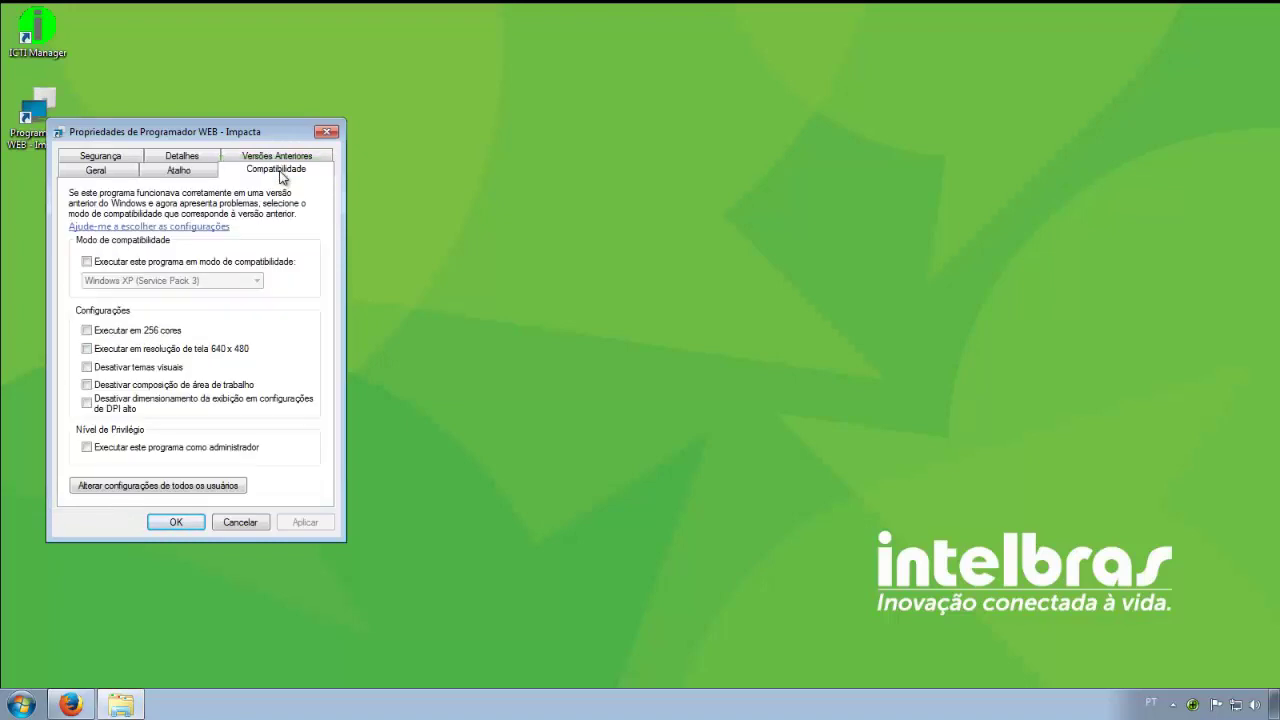
left_click(87, 262)
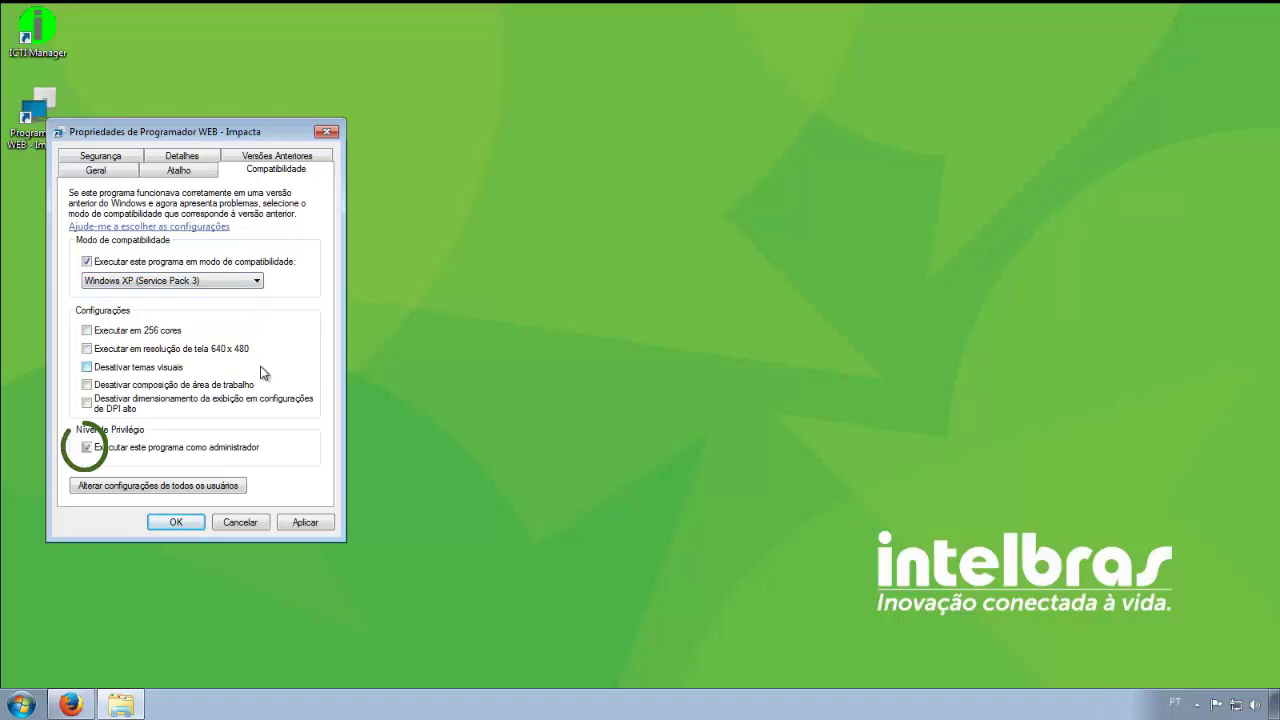
left_click(303, 524)
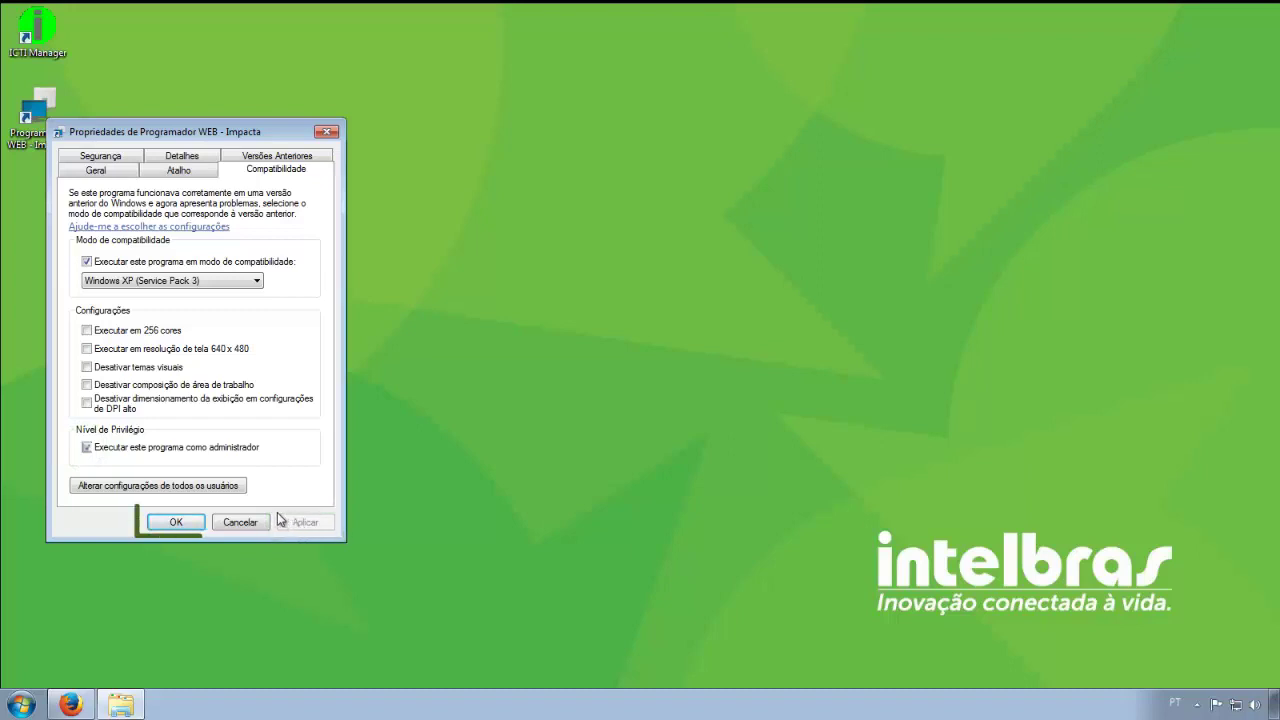
- Confirm the Programador WEB - Impacta shortcut's compatibility properties and launch the program
left_click(176, 522)
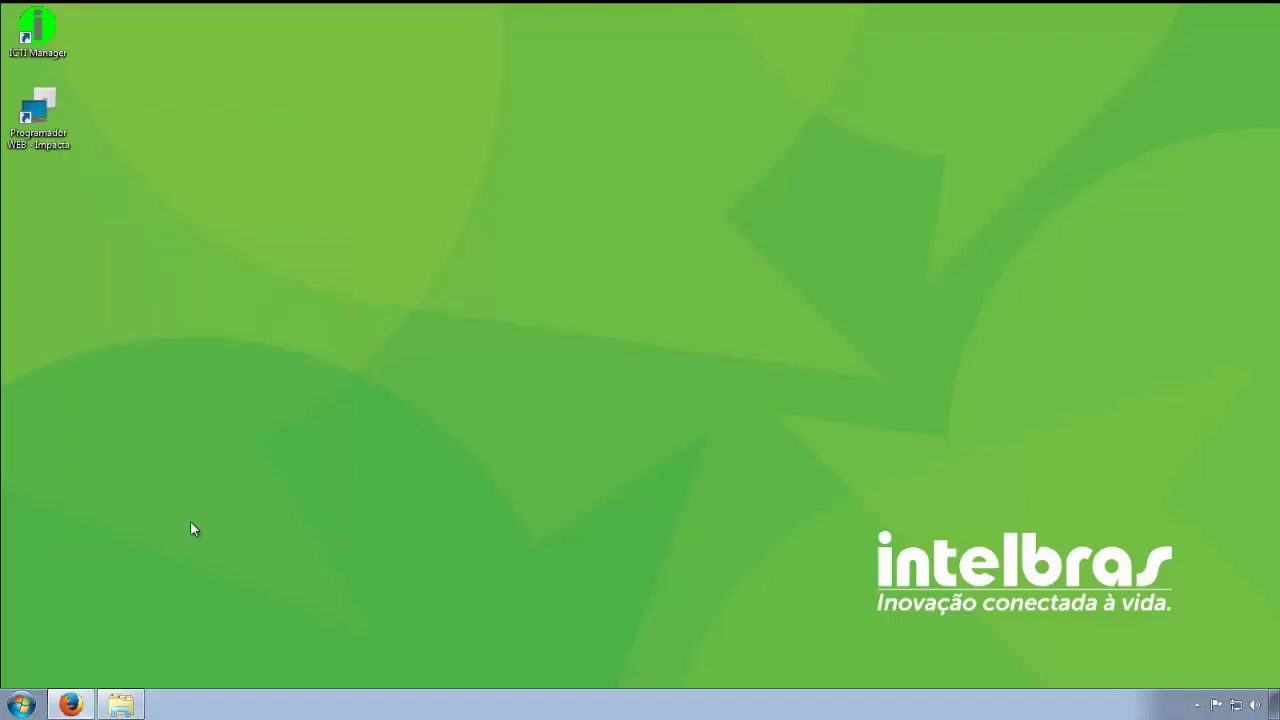
double_click(57, 129)
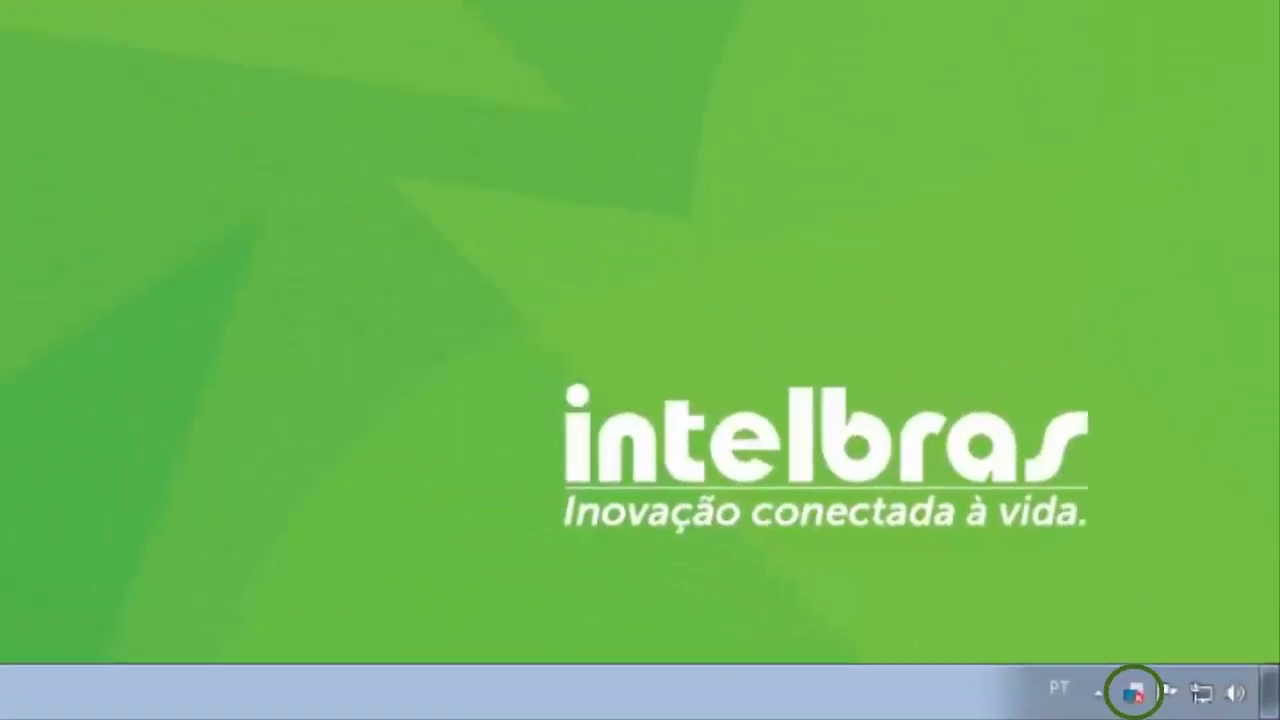
- Search Windows for "serviço" and open the Serviços console
left_click(20, 704)
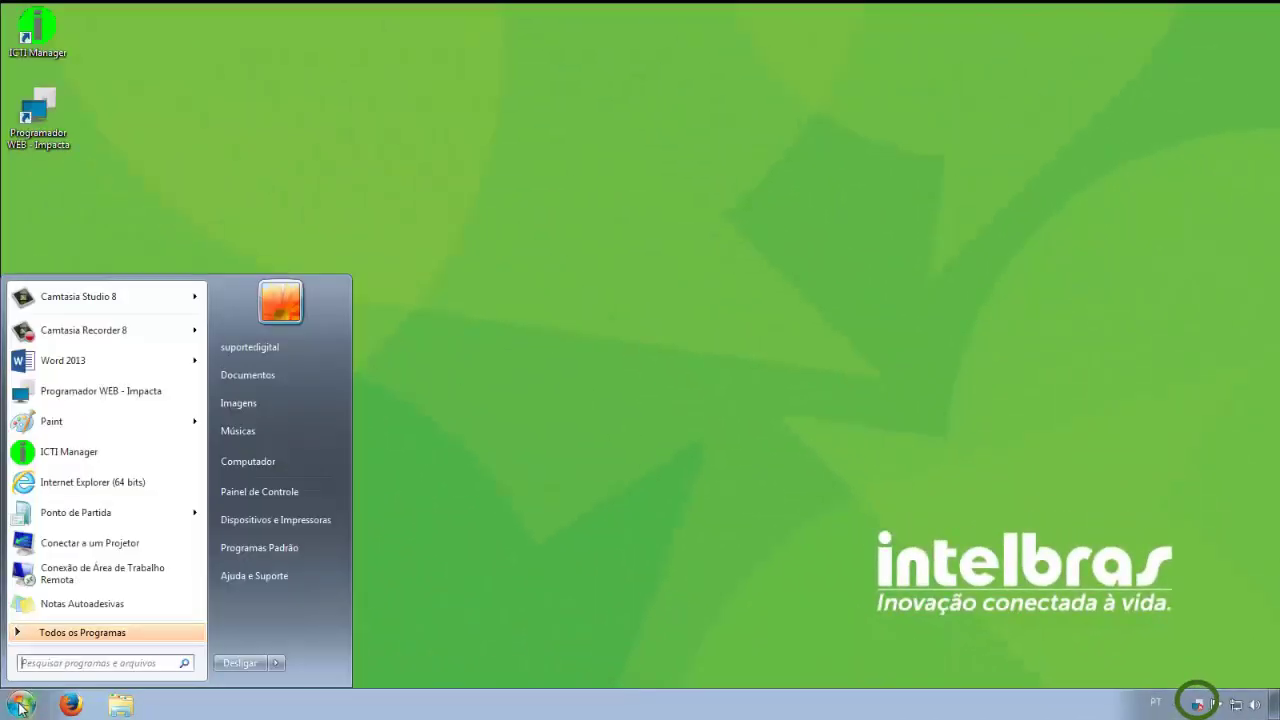
type("se")
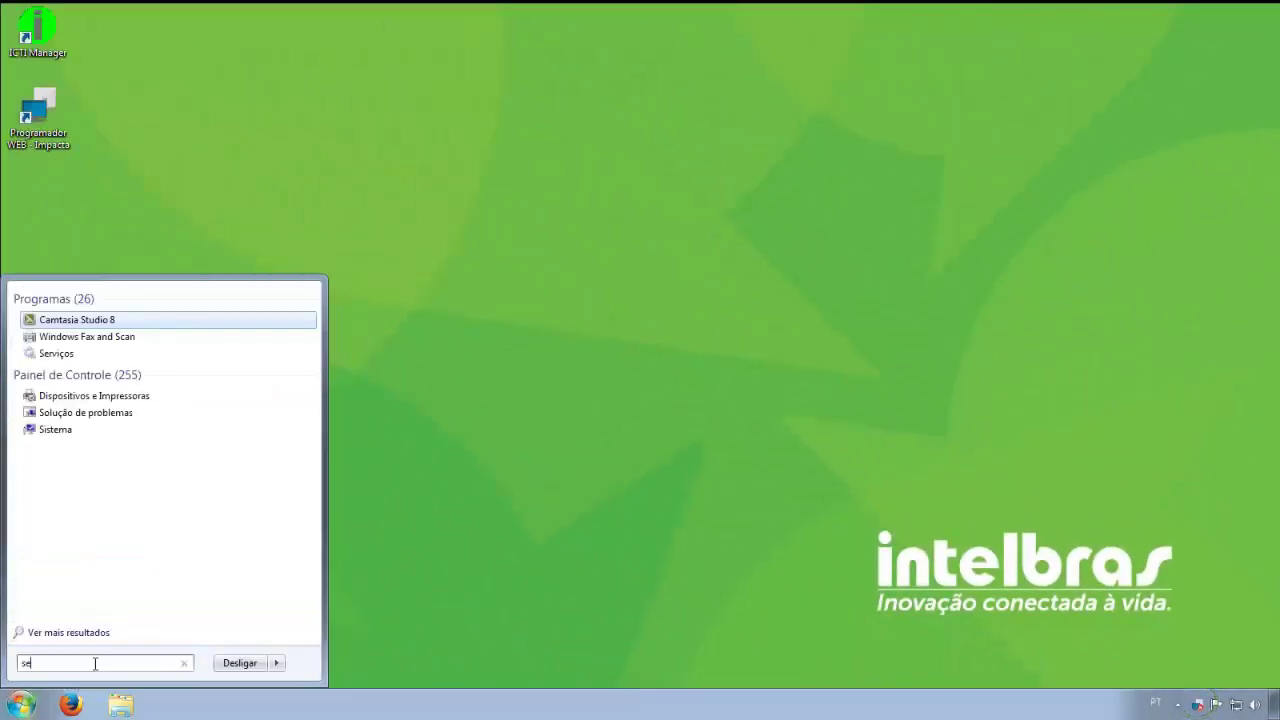
type("rviço")
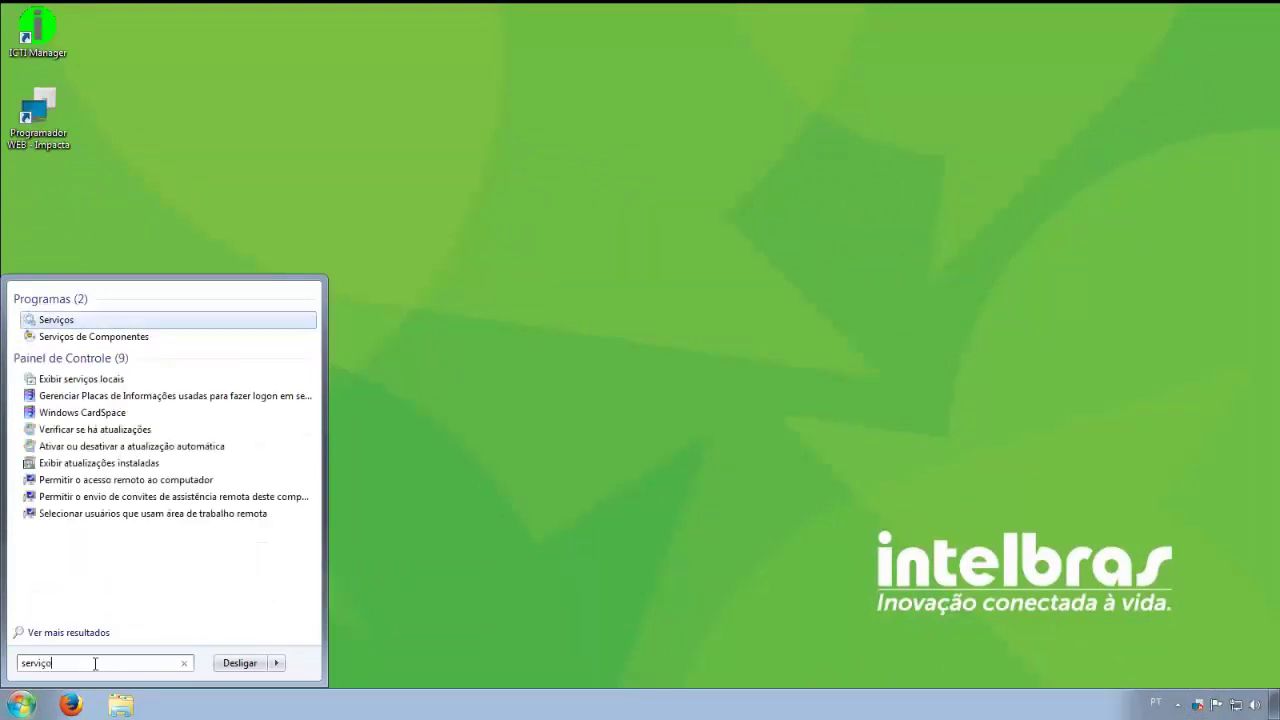
left_click(81, 321)
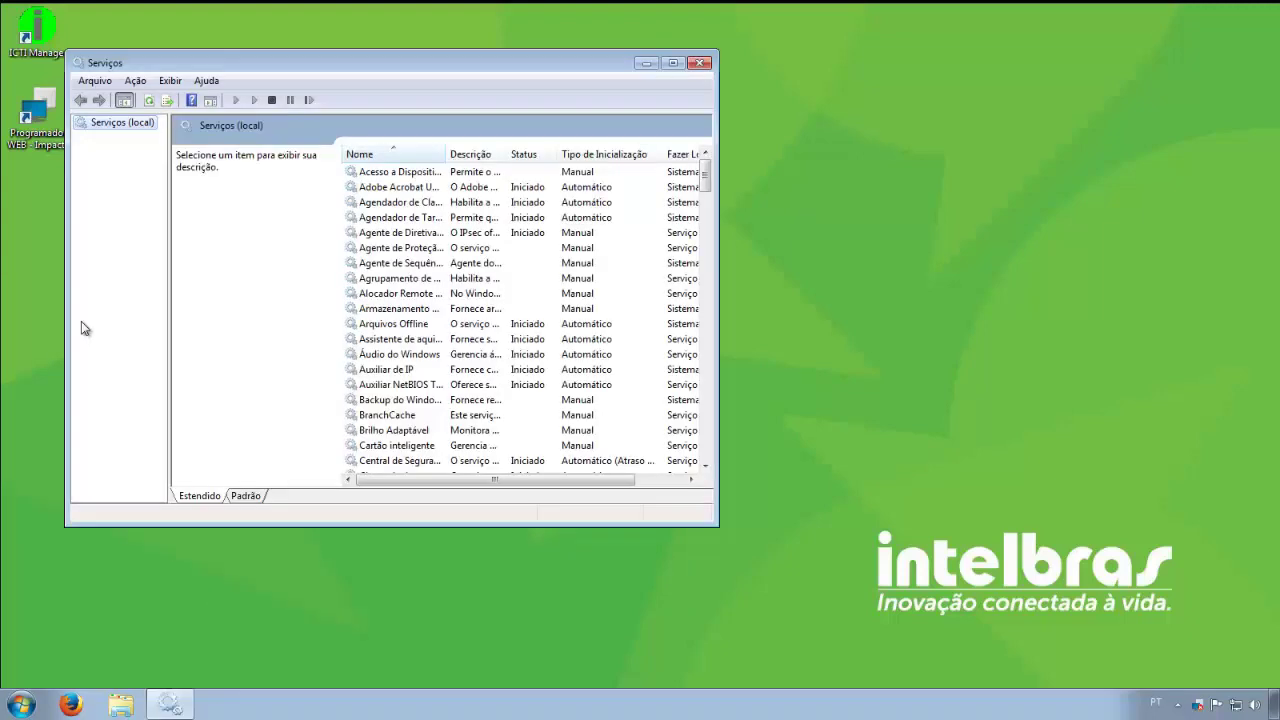
- Find the ProgramadorWEB-Impacta_1.4.14 service in the list and open its properties
left_click(418, 262)
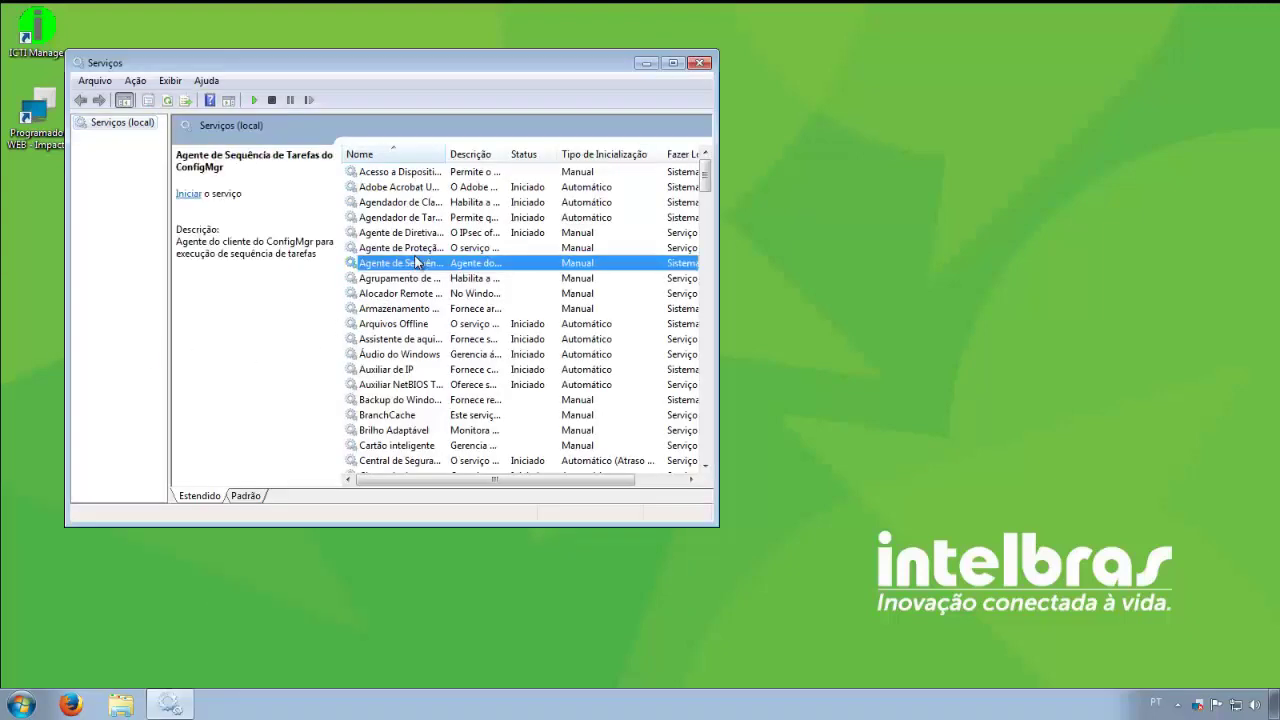
key("p")
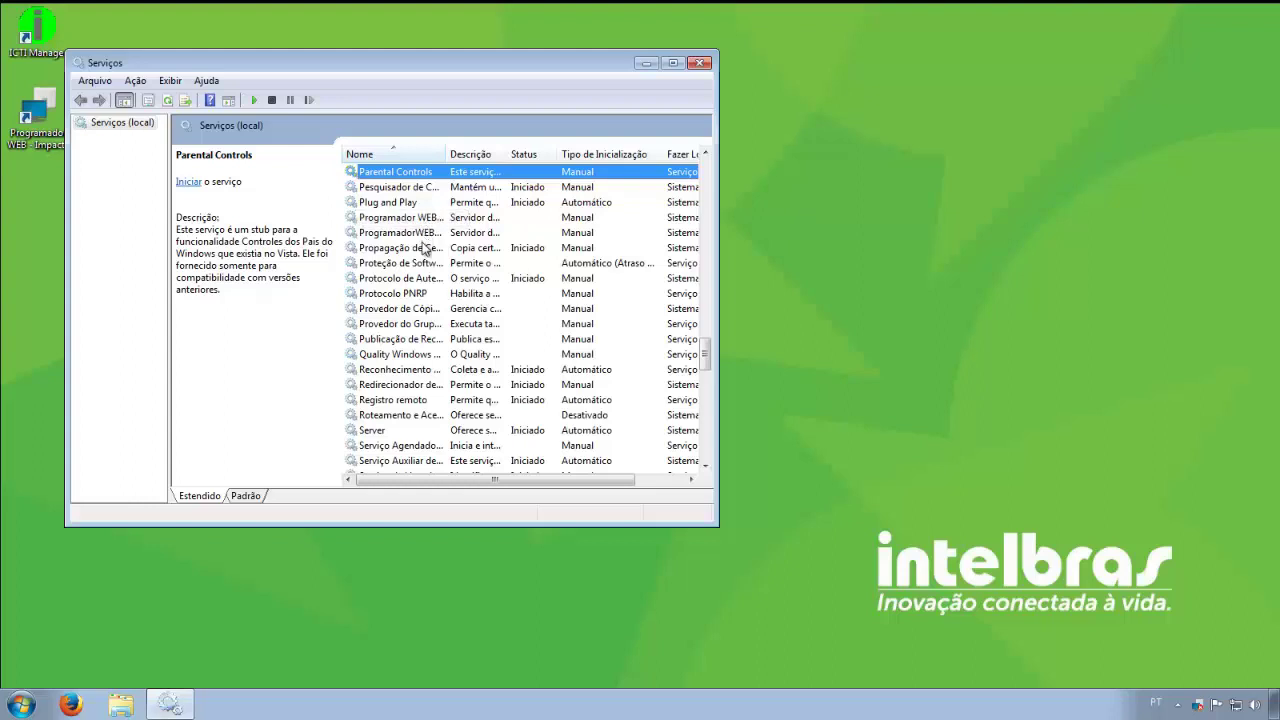
left_click(400, 232)
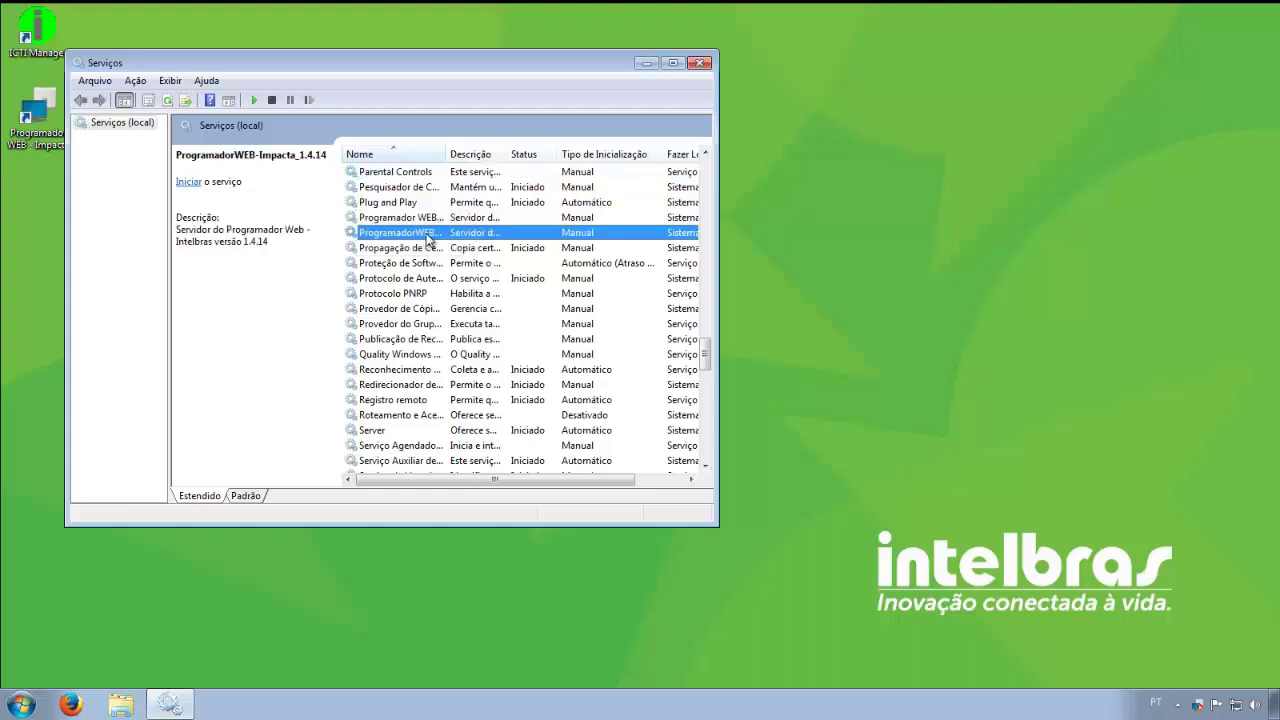
right_click(452, 236)
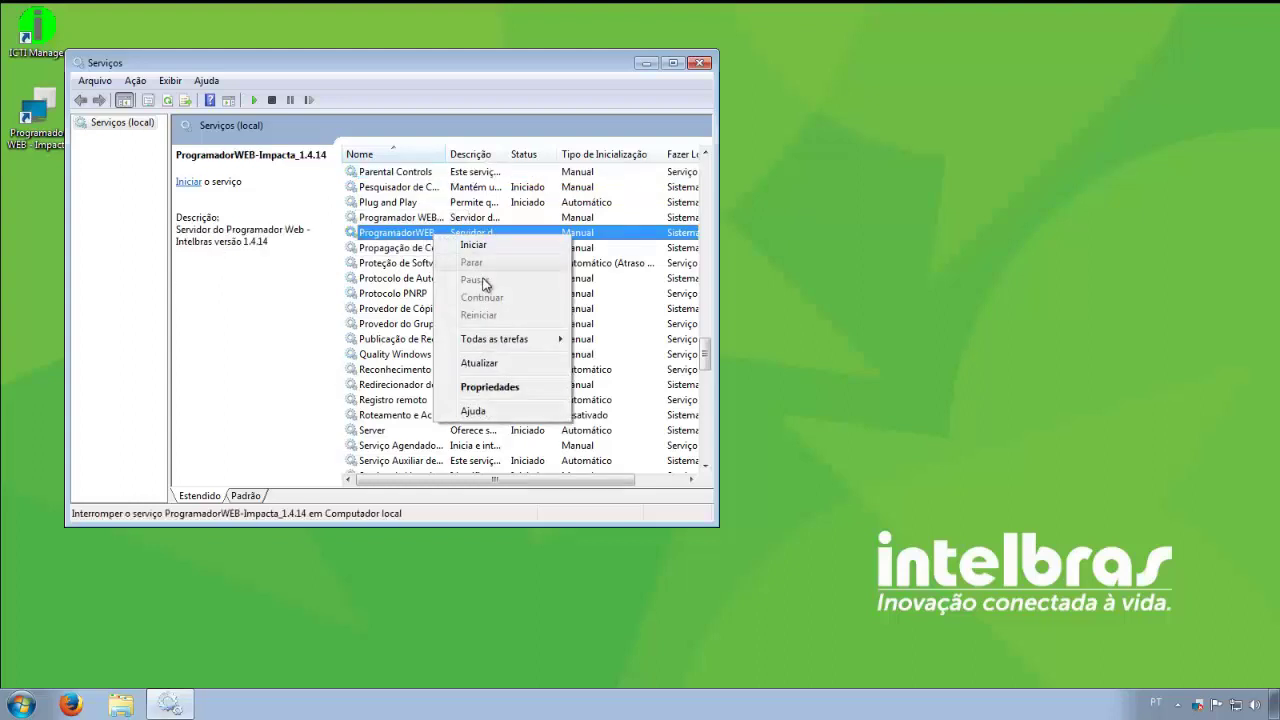
left_click(490, 388)
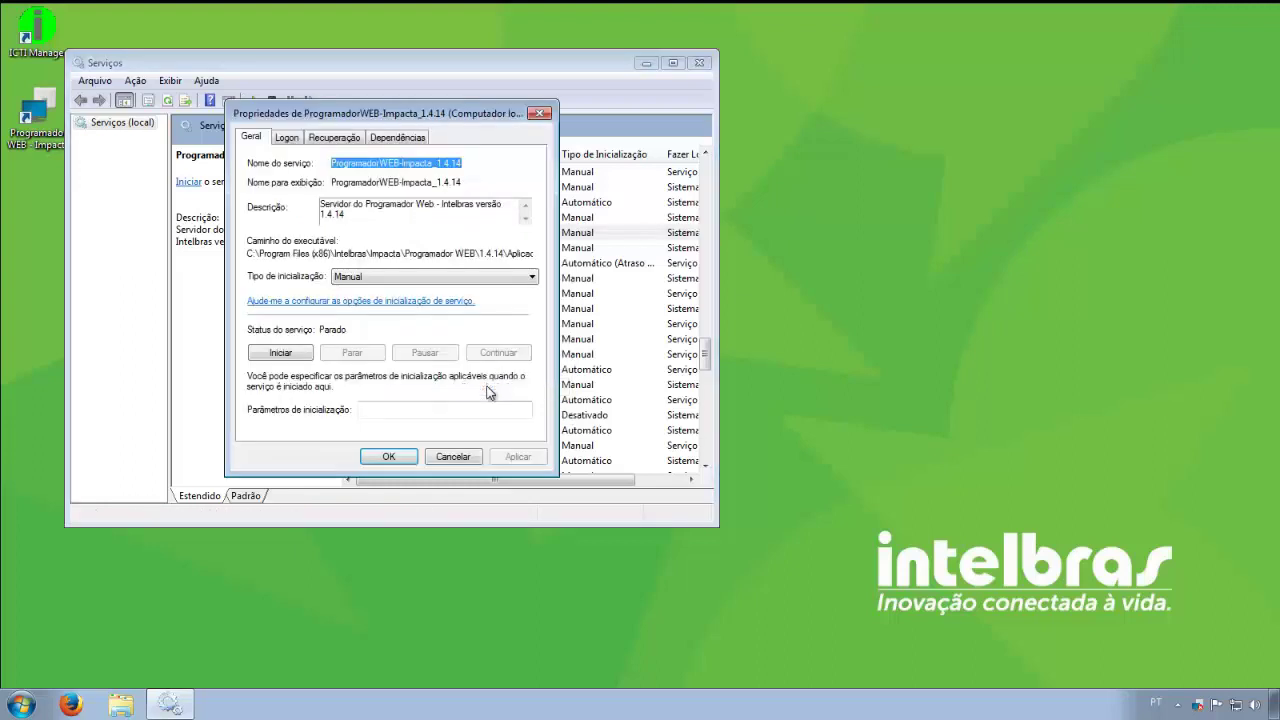
- Set the ProgramadorWEB-Impacta_1.4.14 service's startup type to Automático, start and apply it, and close the Serviços console
left_click(532, 279)
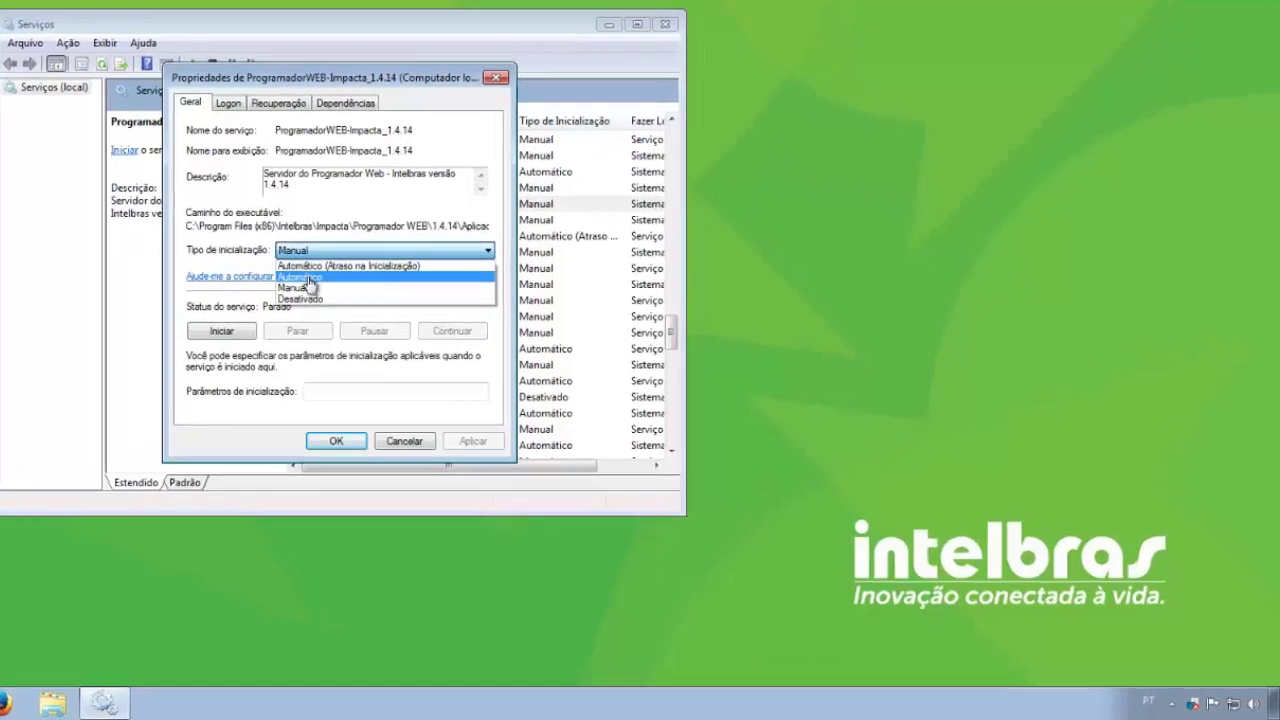
left_click(310, 277)
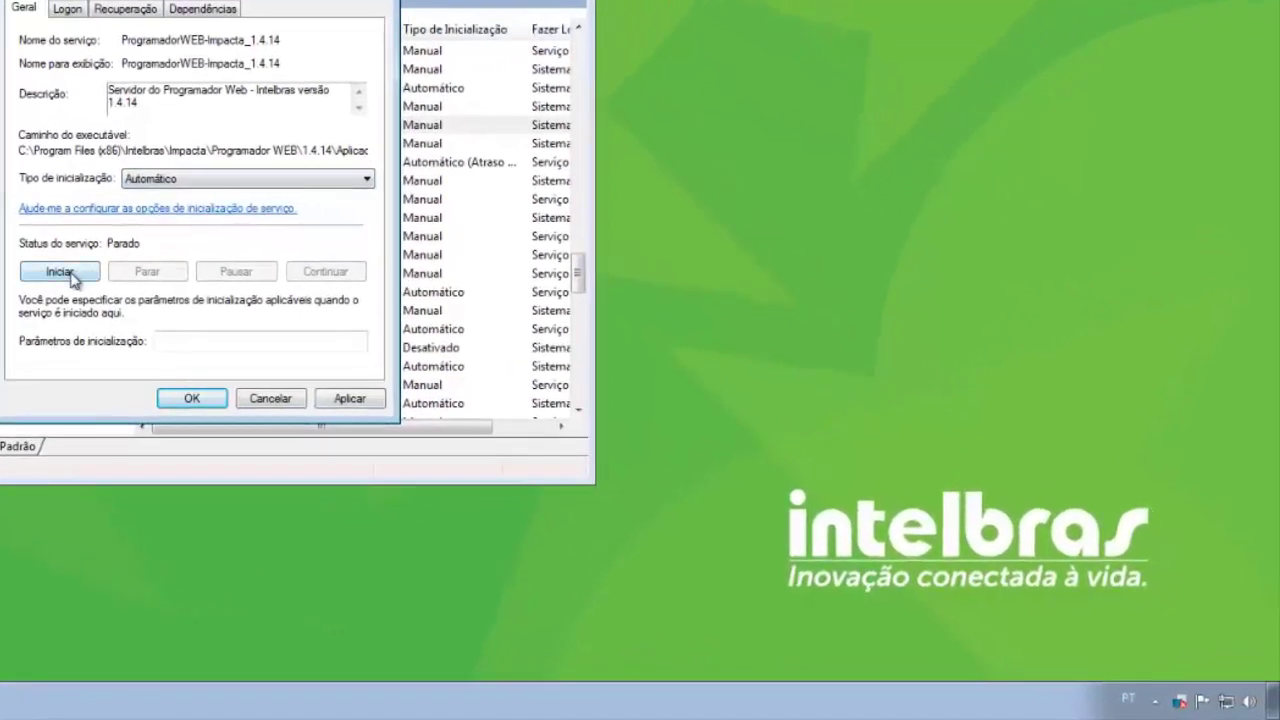
left_click(62, 272)
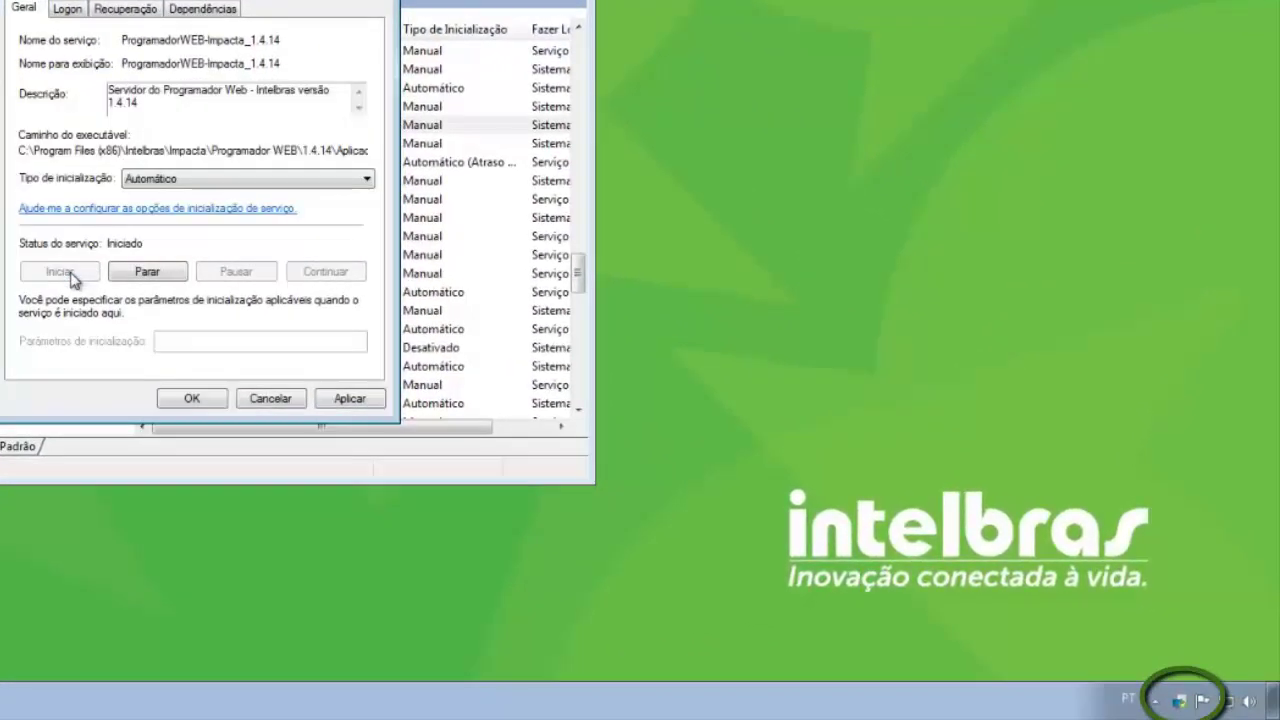
left_click(345, 398)
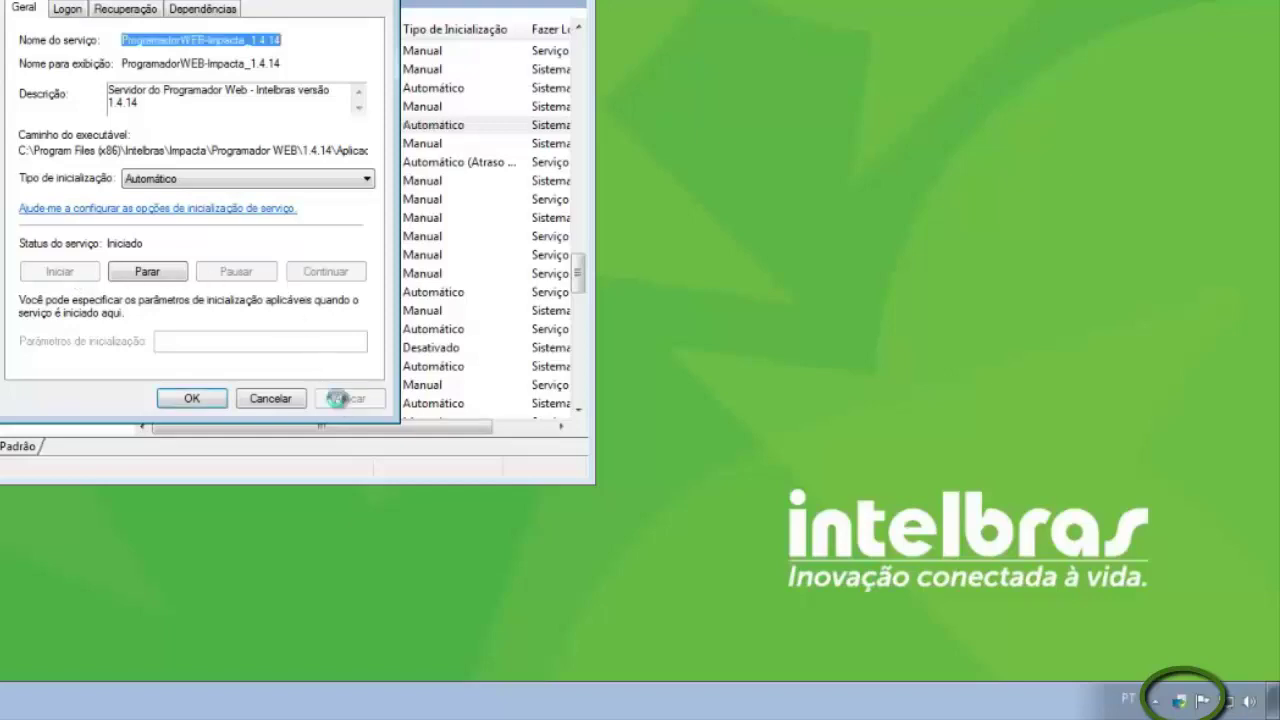
left_click(190, 399)
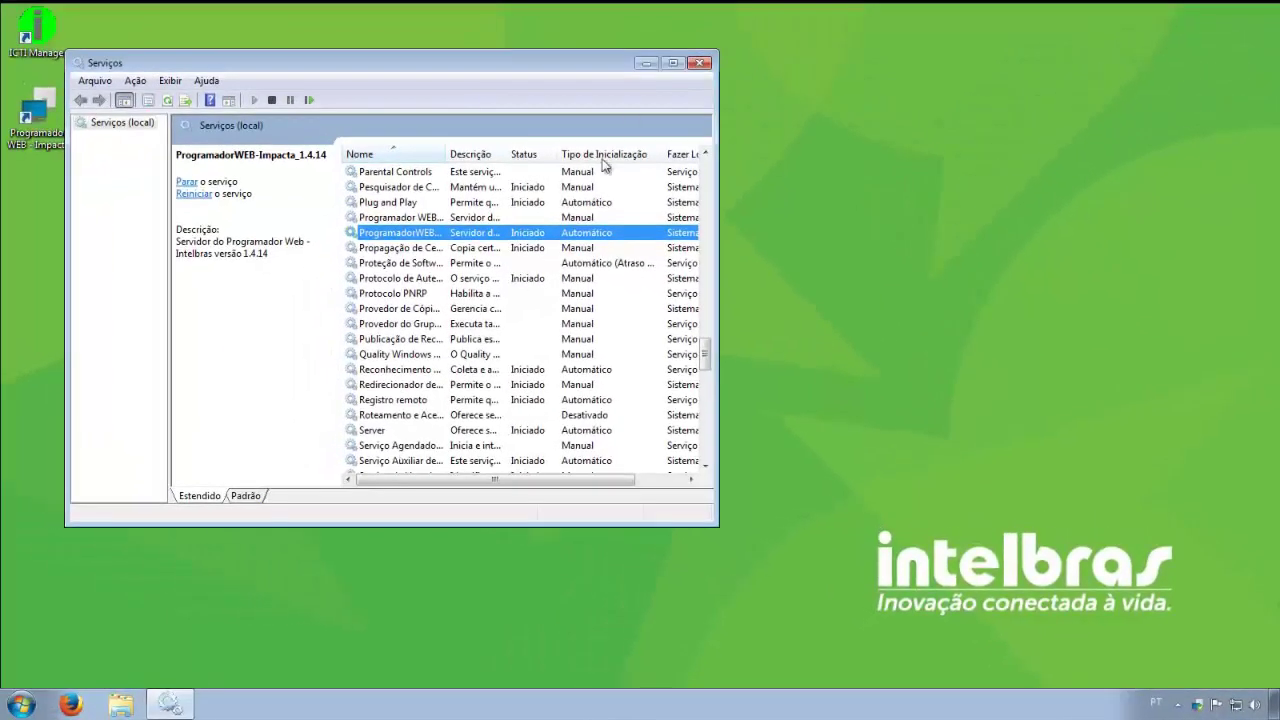
left_click(699, 64)
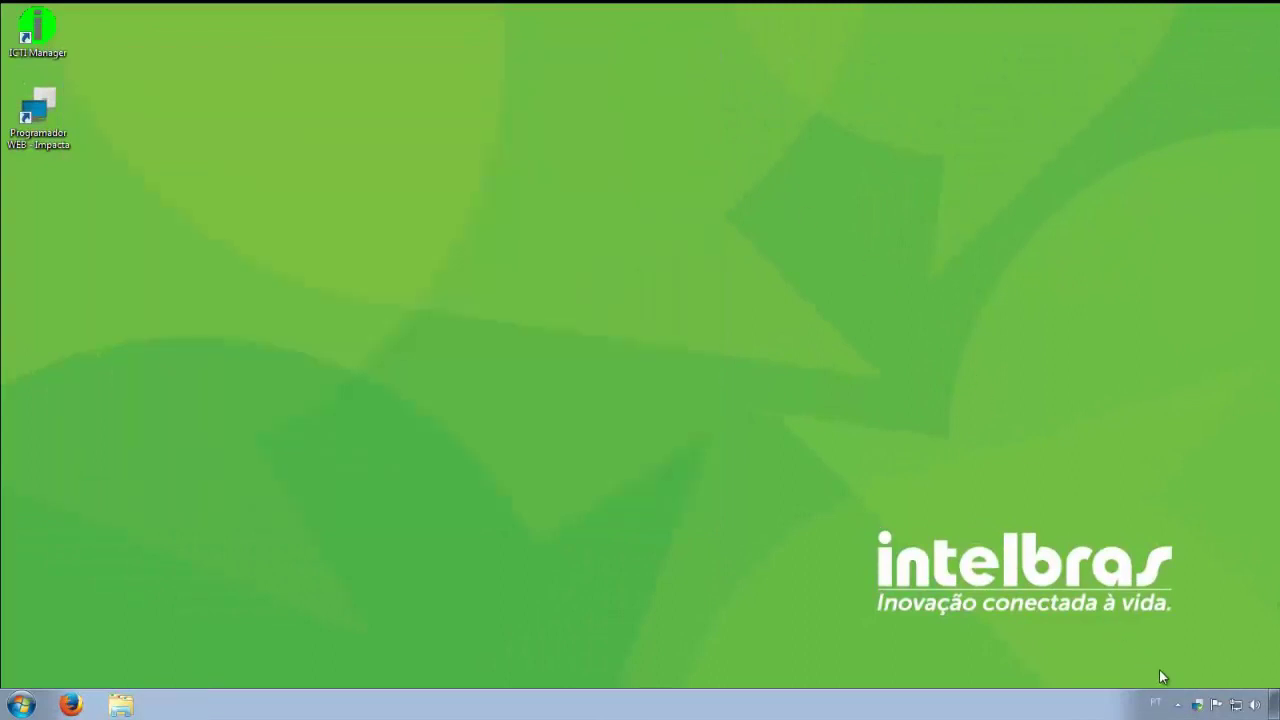
- Open the running Programador WEB's page in the browser and receive the programming from the PABX with Pabx: Receber Programações
right_click(1199, 705)
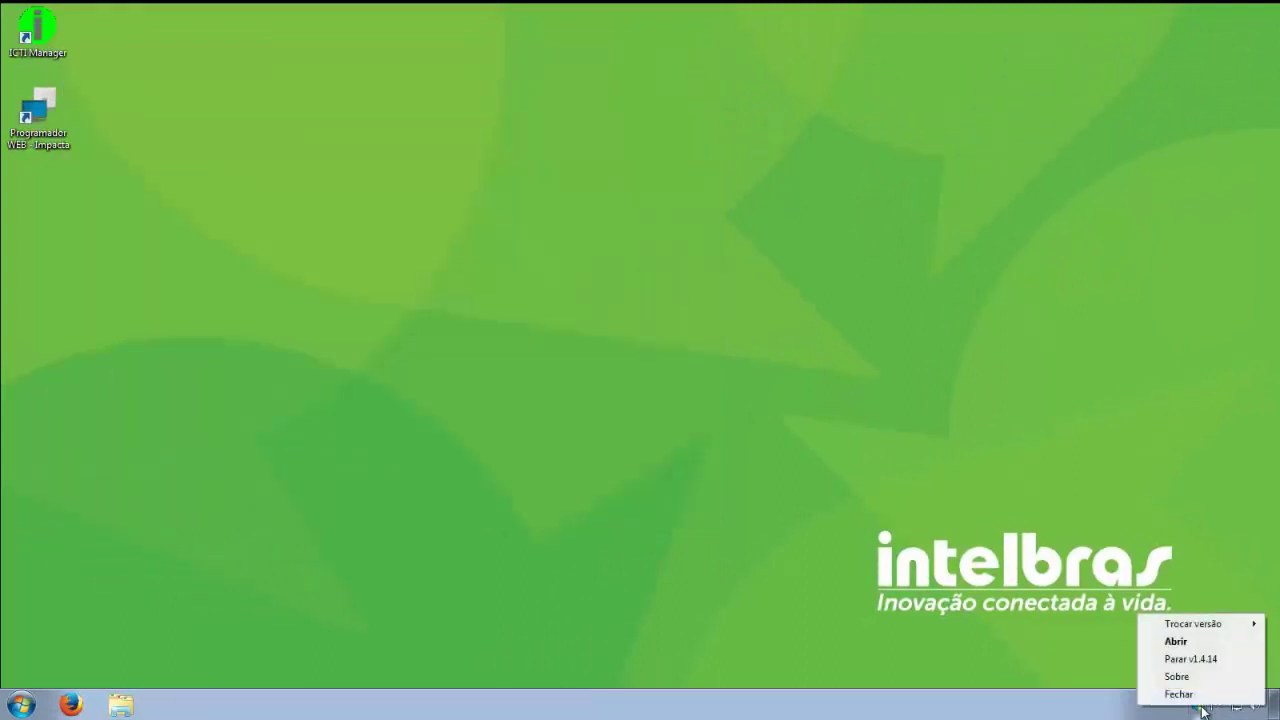
left_click(1198, 643)
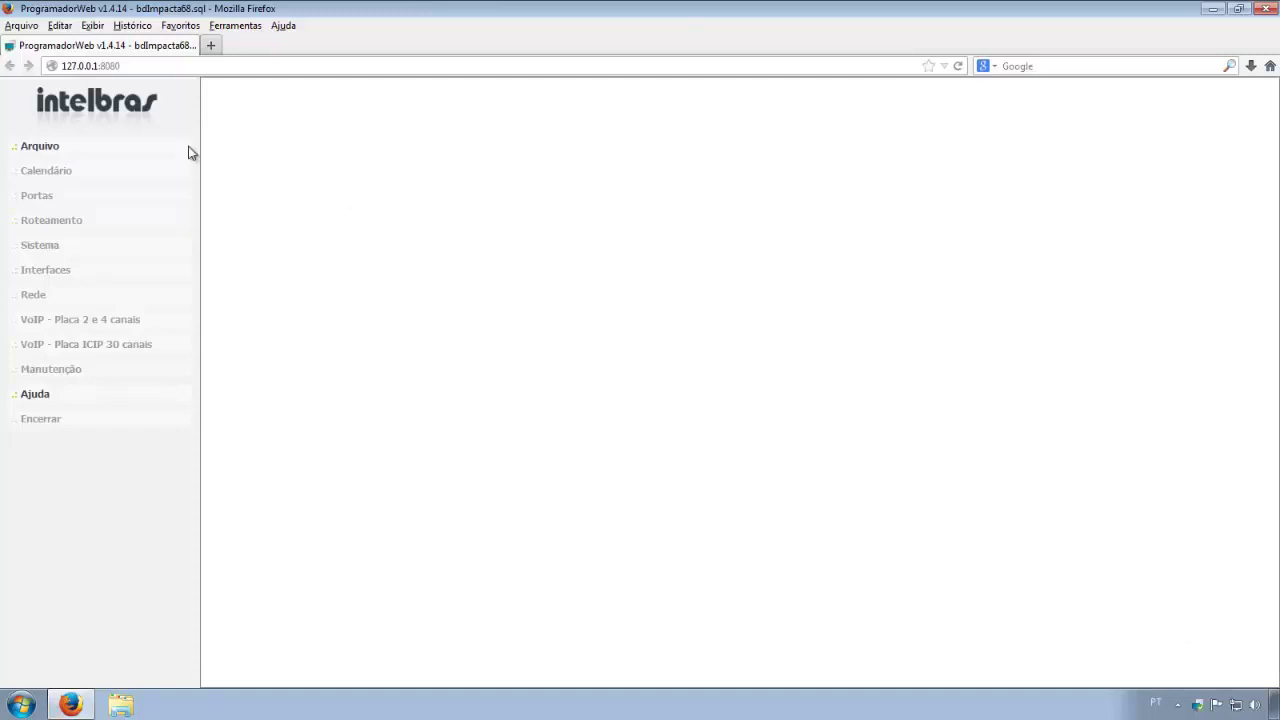
left_click(163, 145)
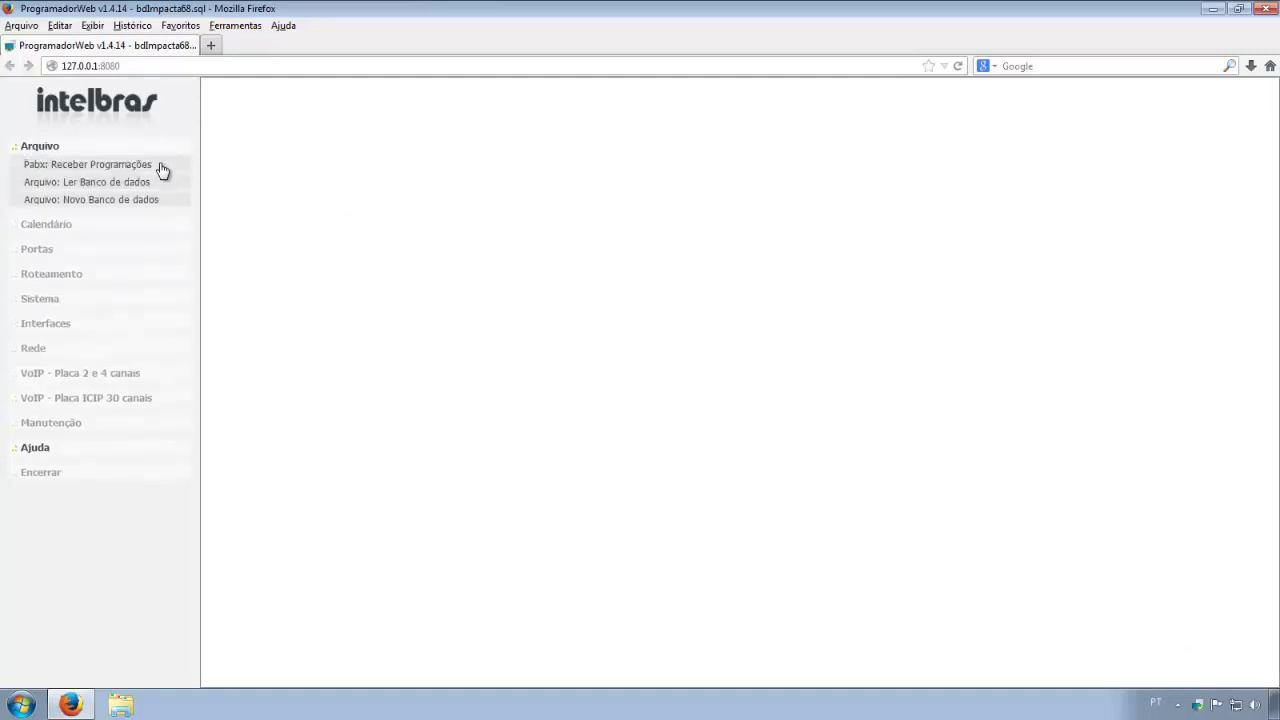
left_click(163, 168)
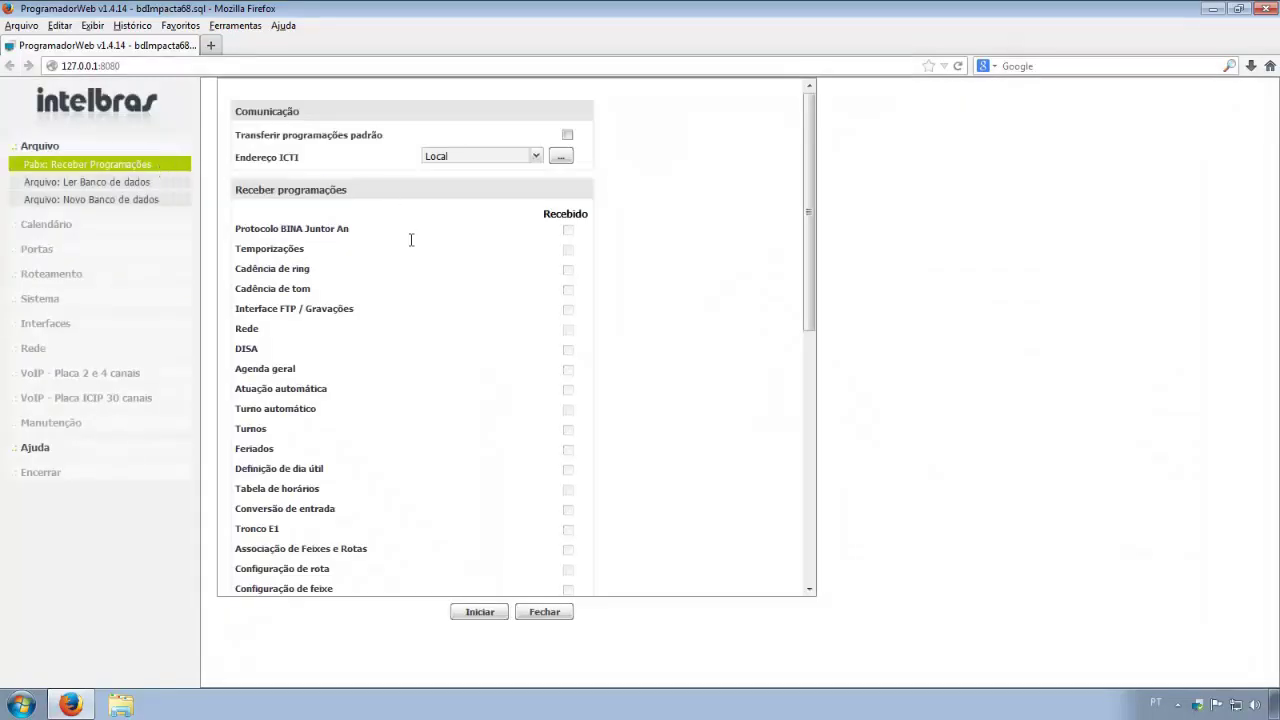
left_click(490, 616)
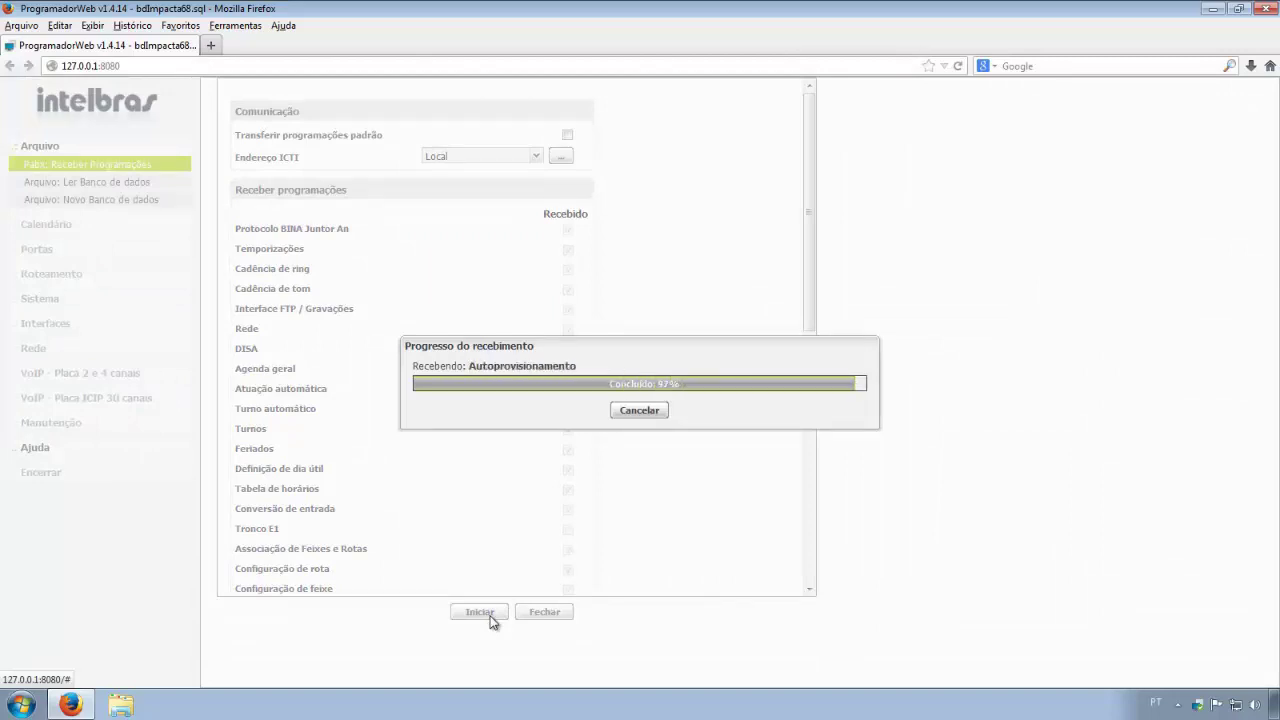
left_click(642, 408)
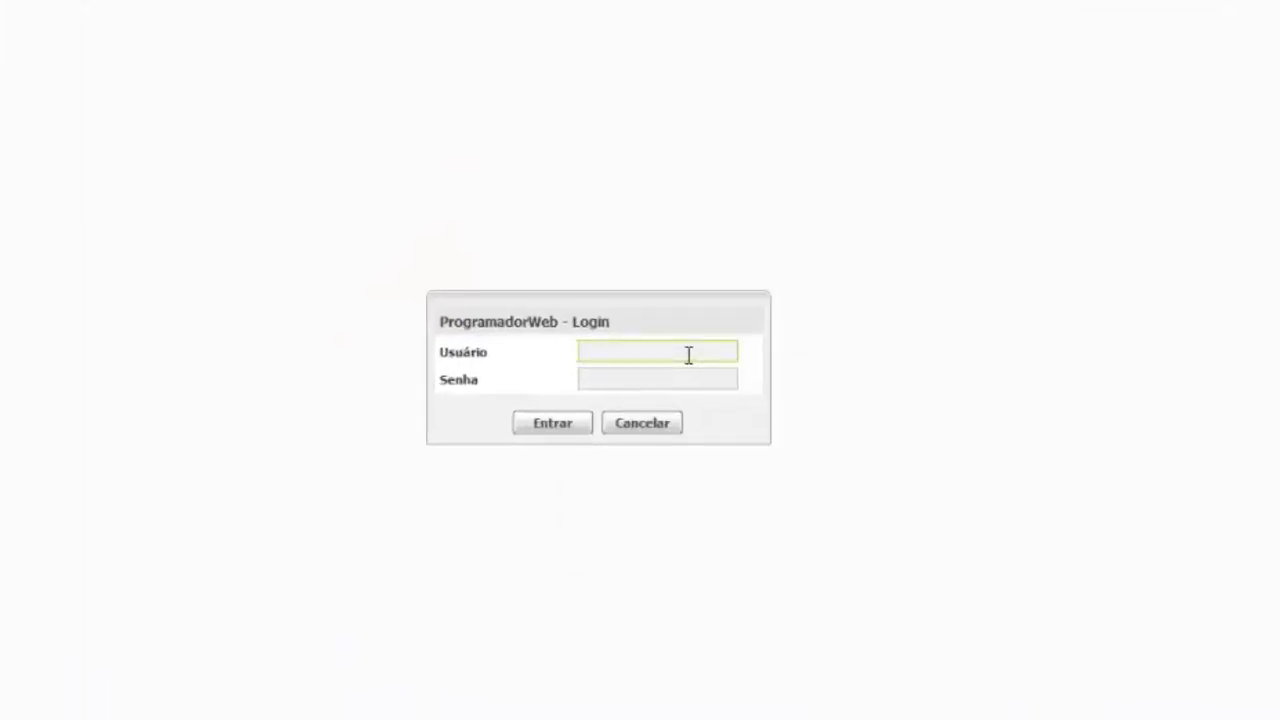
- Log in to ProgramadorWeb by entering the account username and password
left_click(688, 355)
type("admin")
left_click(570, 428)
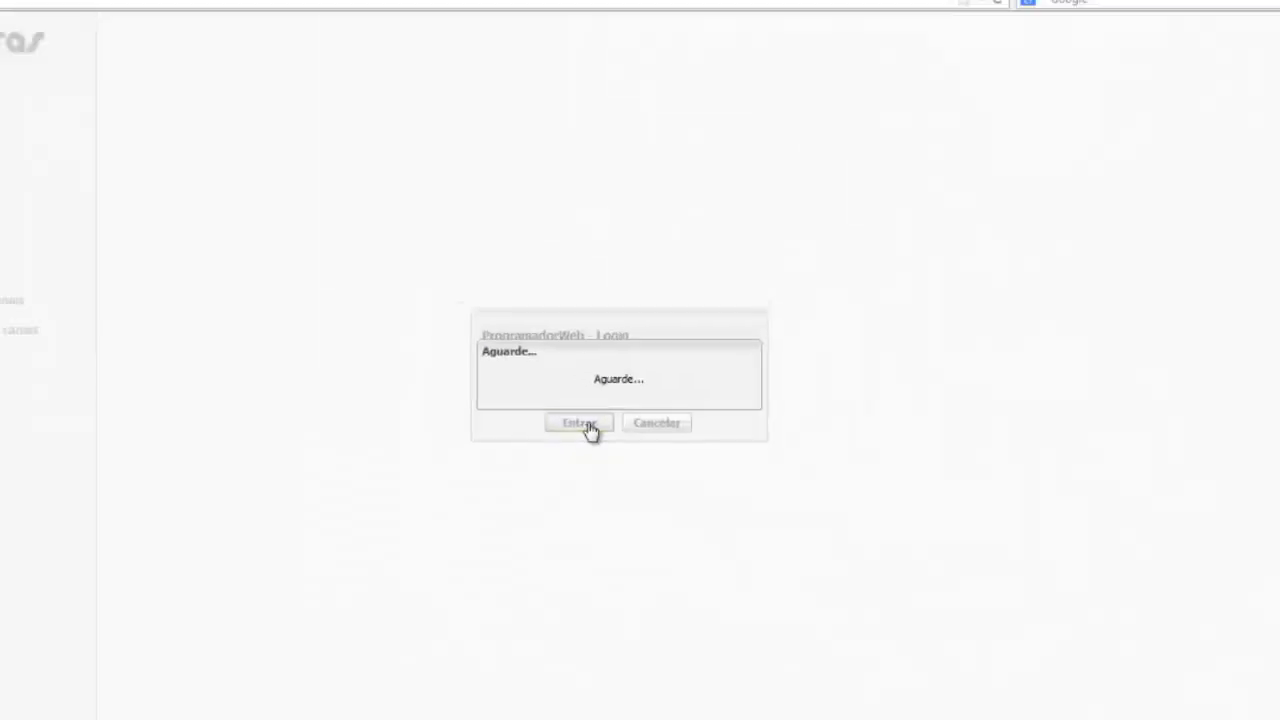